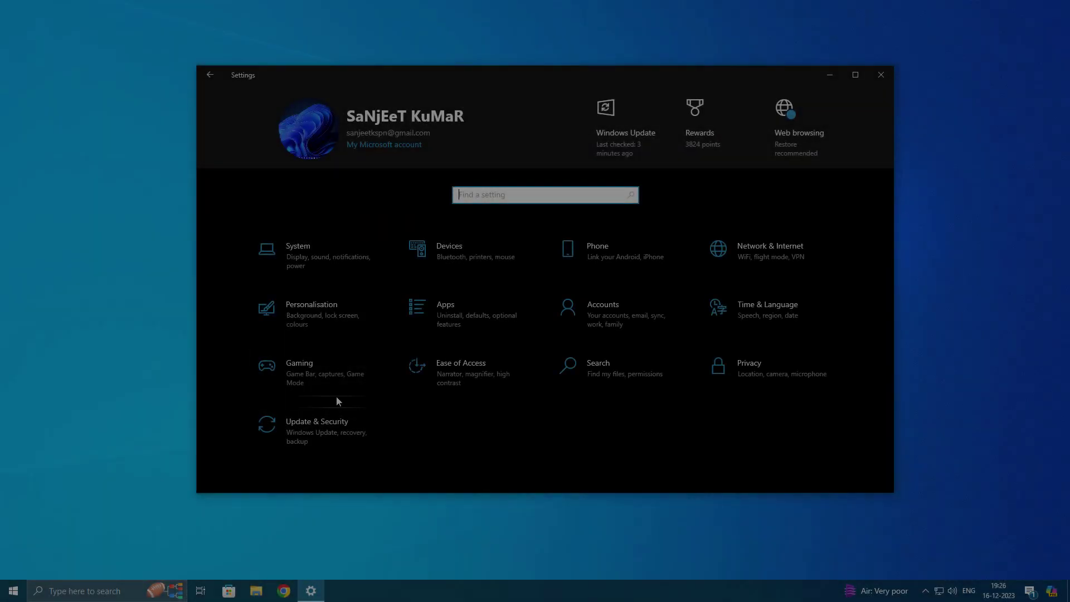
# - Open System > About in Settings and check the edition reads Windows 10 Pro in S mode
pyautogui.click(324, 248)
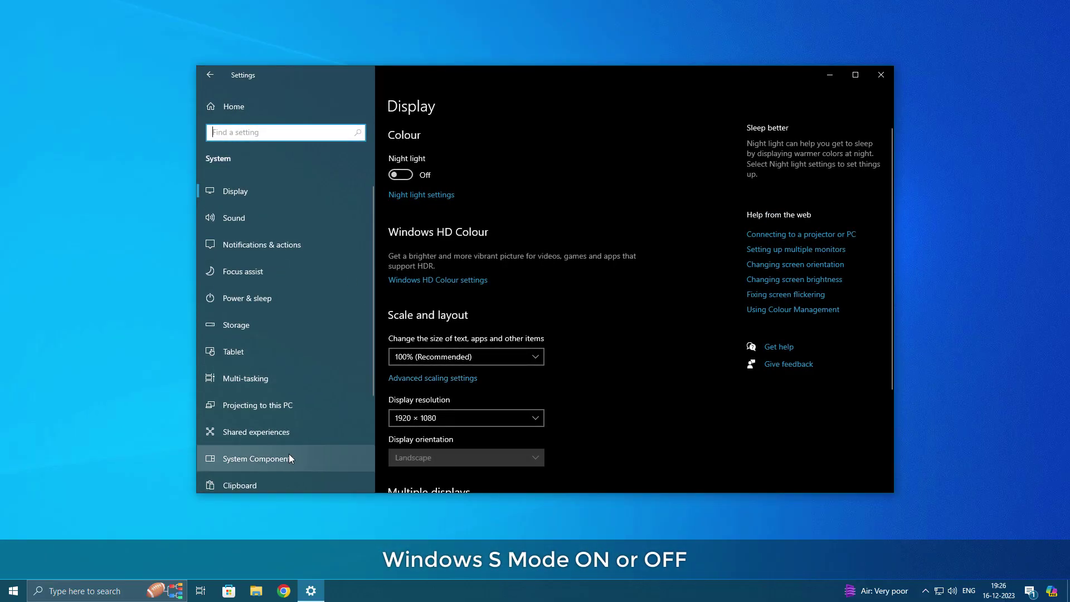
pyautogui.scroll(-3, 287, 454)
pyautogui.click(287, 441)
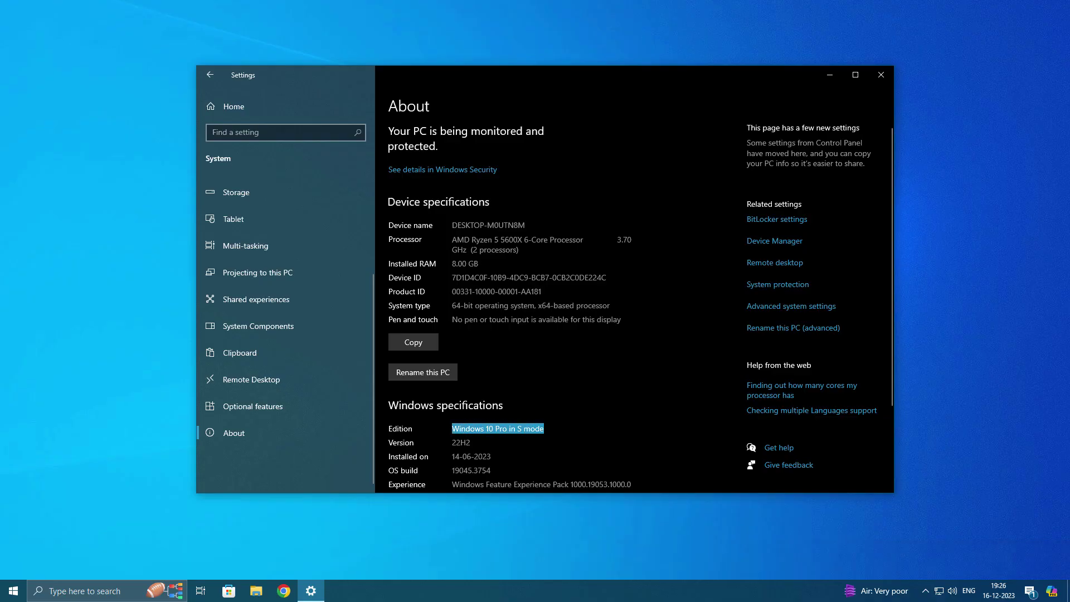
pyautogui.scroll(-2, 634, 279)
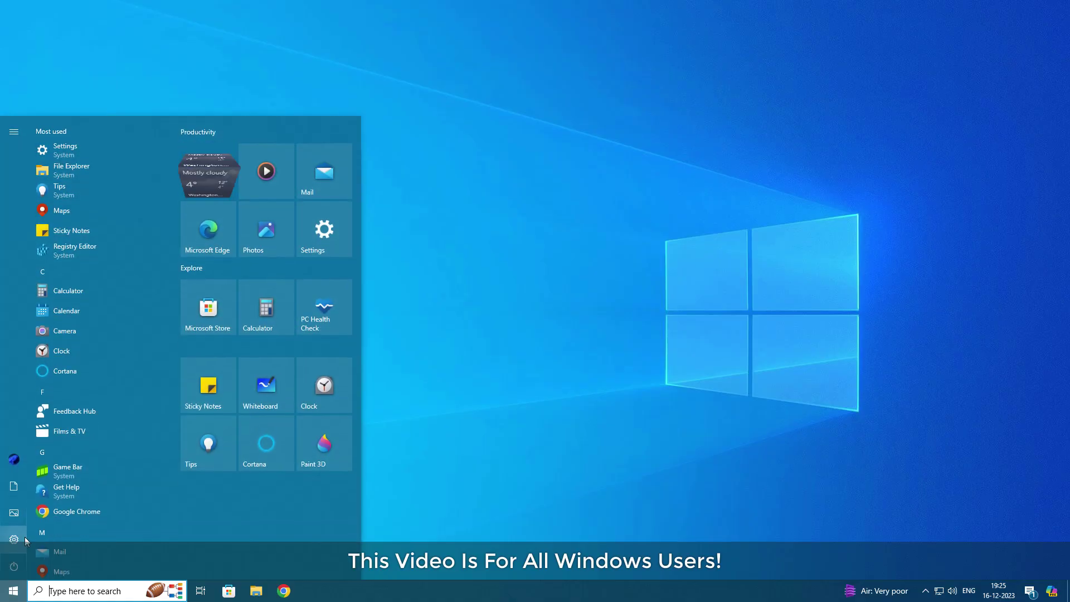
# - Search for 'c' and launch the result, reaching the S mode Microsoft Store prompt
pyautogui.moveTo(45, 522)
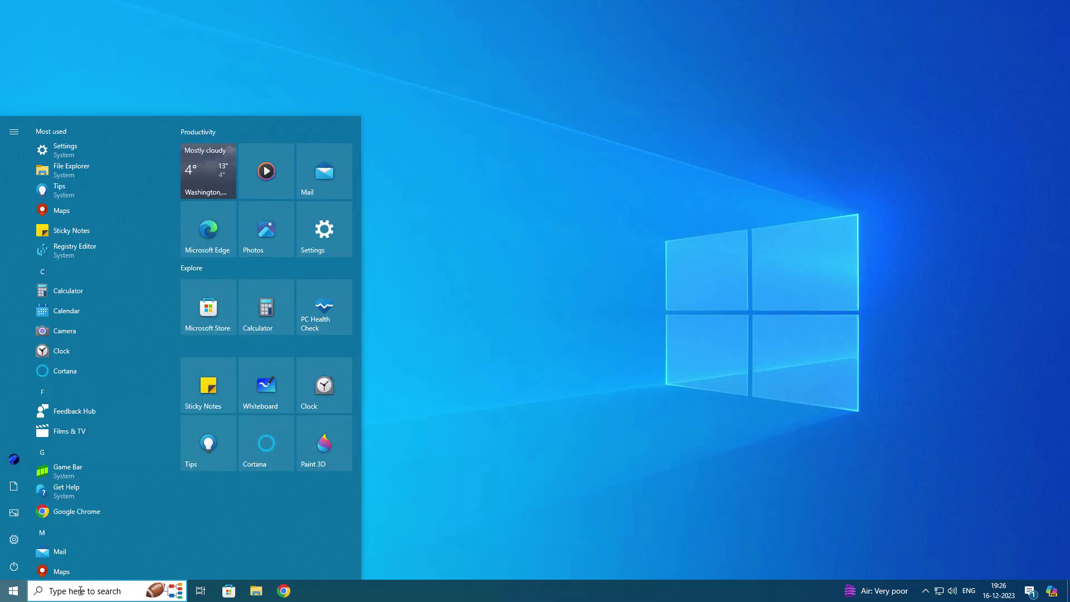
pyautogui.click(80, 589)
pyautogui.write('cm')
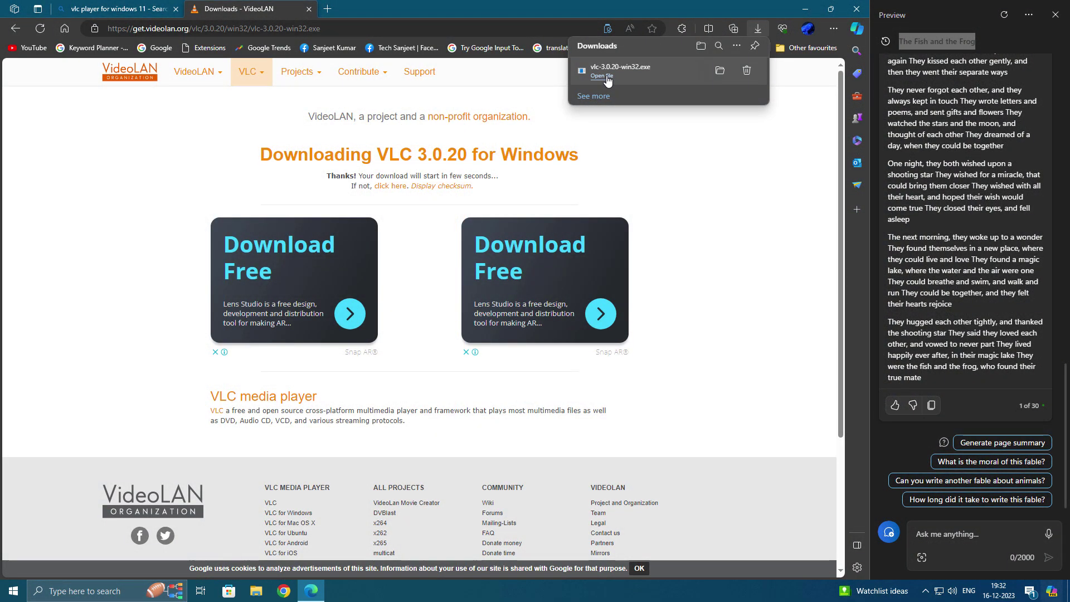
pyautogui.click(602, 76)
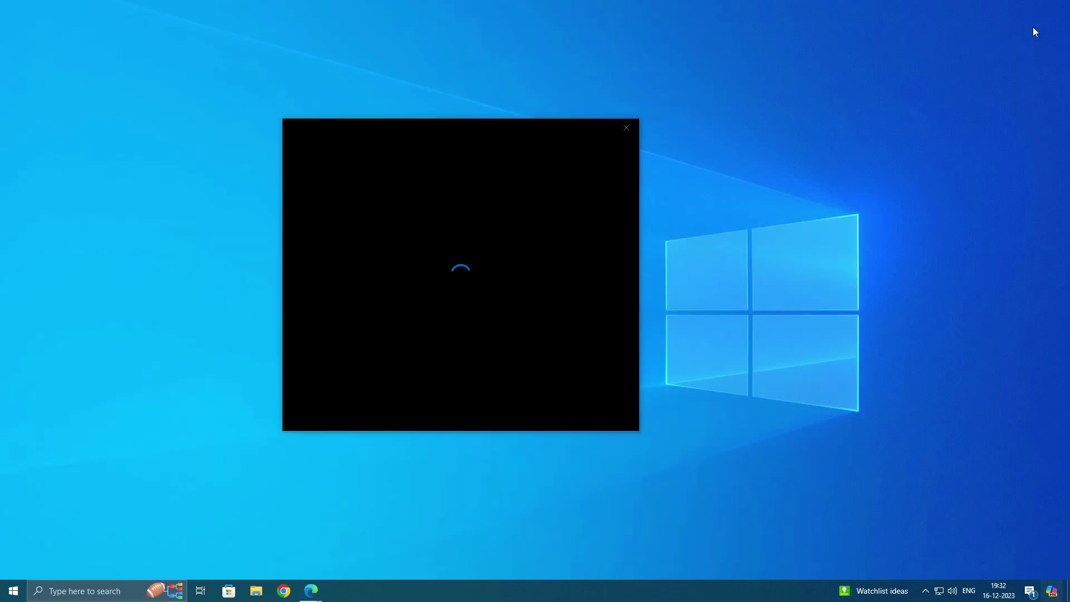
pyautogui.press('Return')
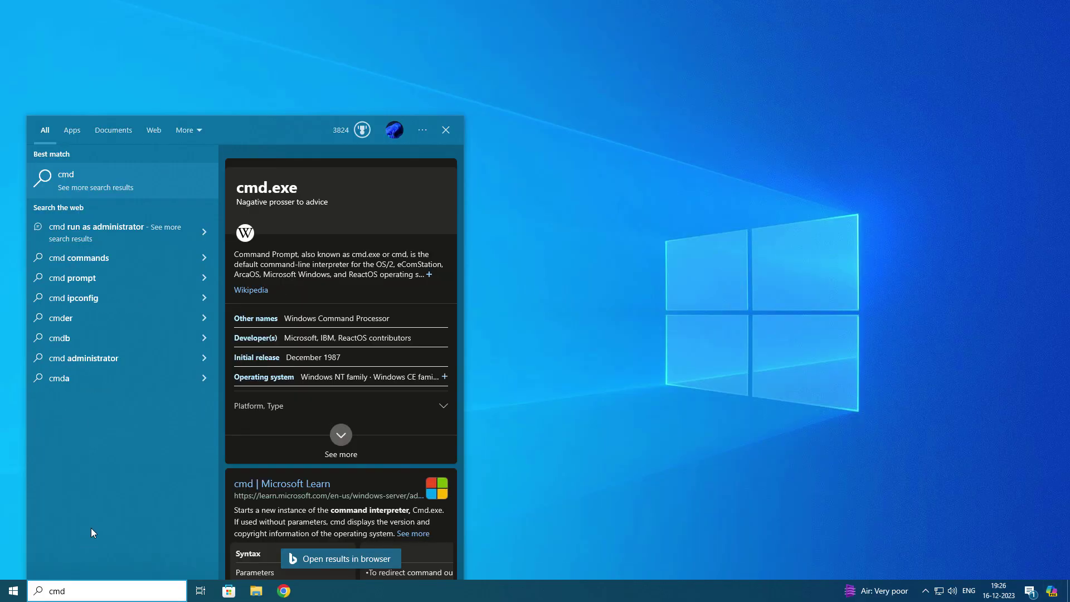
# - Replace the search text with 'powe' and close the search panel
pyautogui.press('BackSpace')
pyautogui.press('BackSpace')
pyautogui.press('BackSpace')
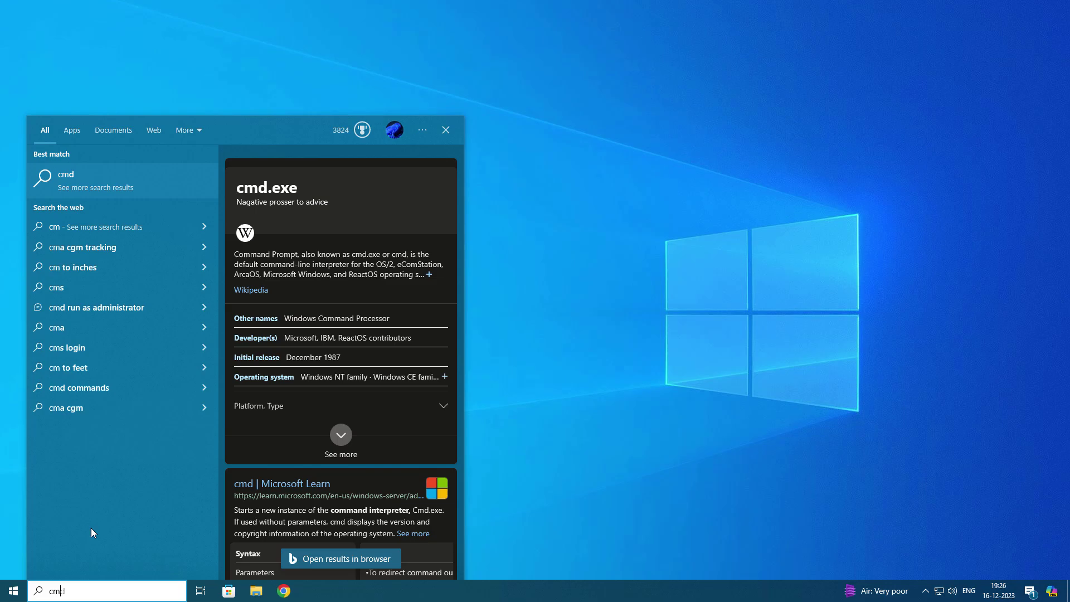
pyautogui.write('powe')
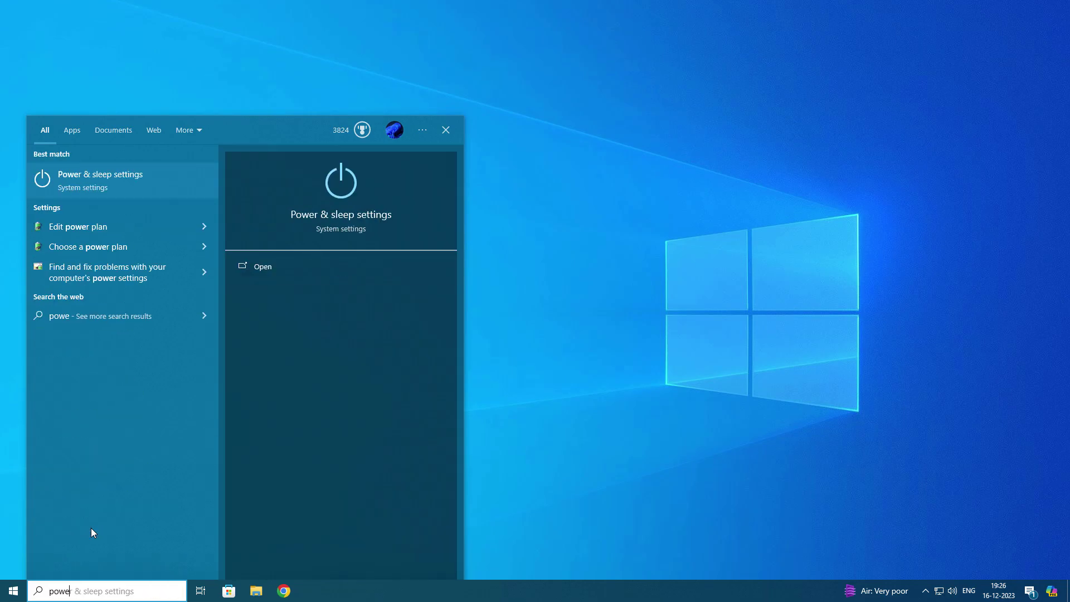
pyautogui.press('Return')
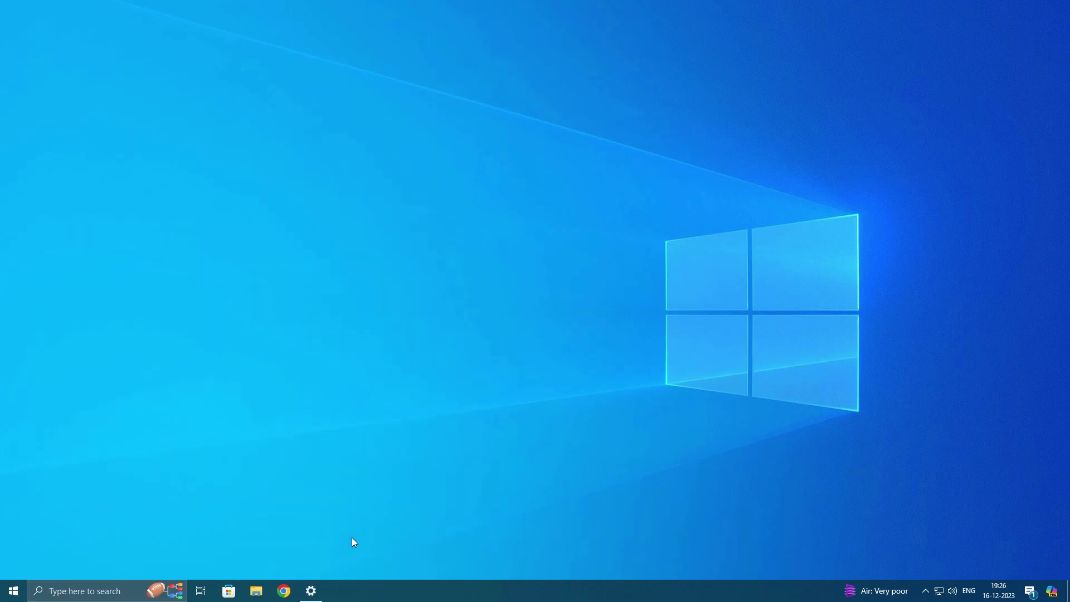
# - Launch Chrome from the taskbar and follow the S mode warning's link into Microsoft Store
pyautogui.click(283, 590)
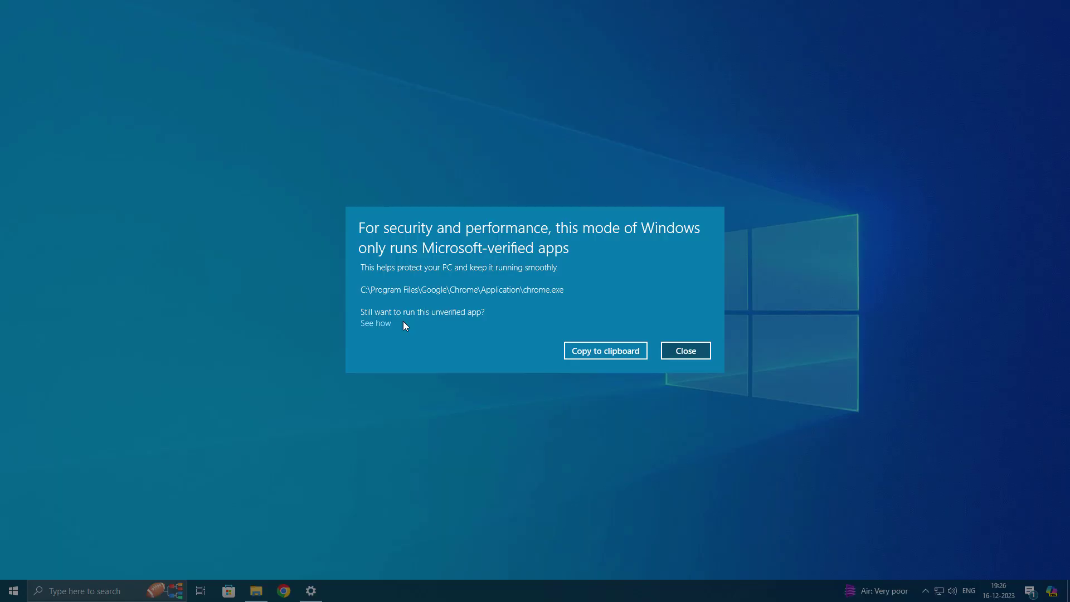
pyautogui.click(377, 324)
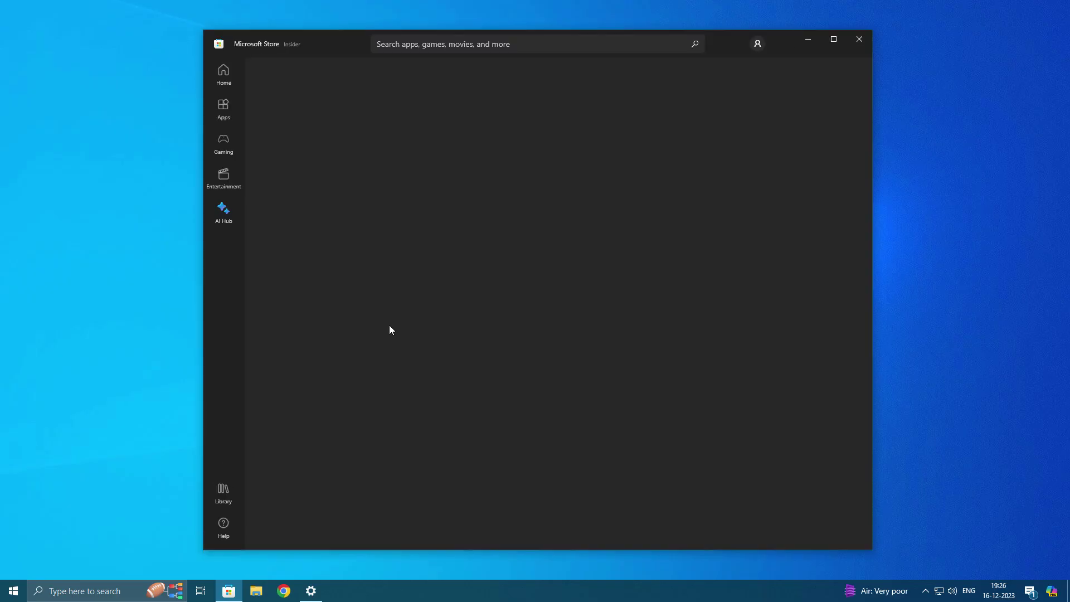
# - Search Microsoft Store for 'edge' and scroll through the results
pyautogui.scroll(-10, 557, 341)
pyautogui.scroll(8, 557, 341)
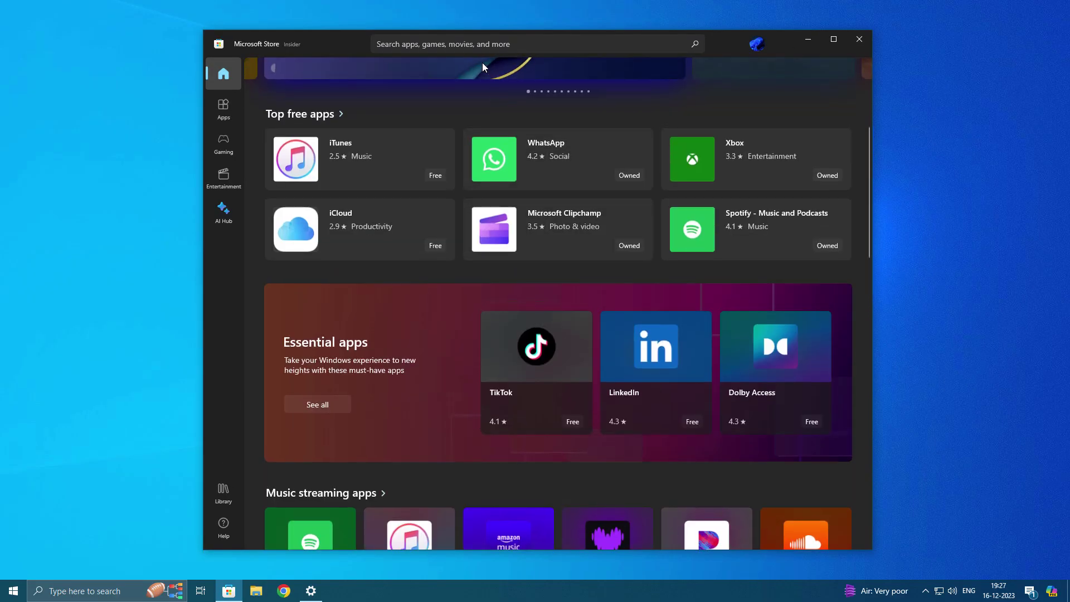
pyautogui.click(478, 44)
pyautogui.write('ed')
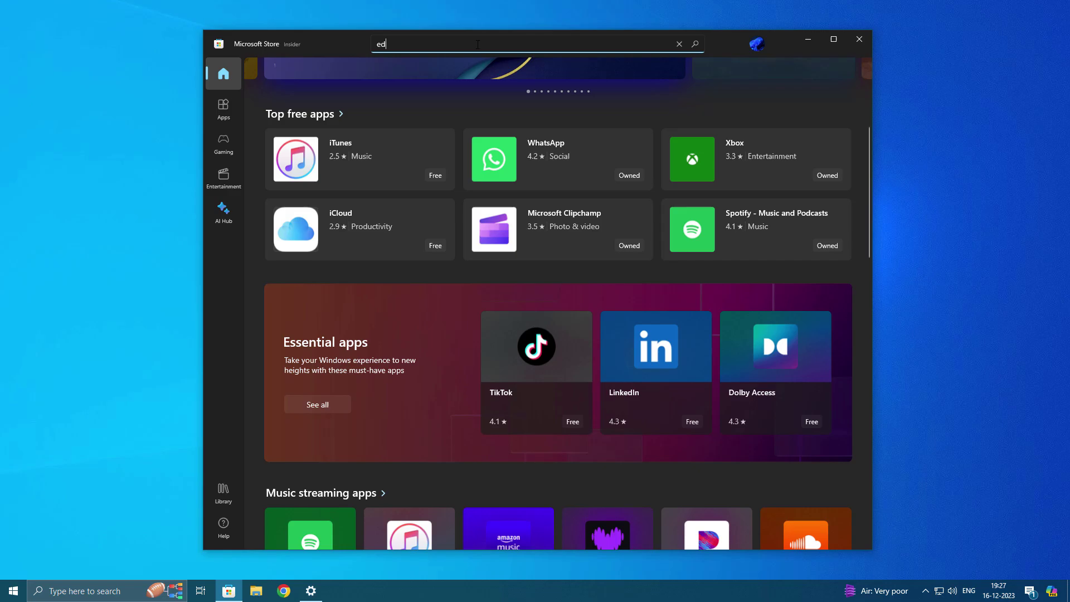
pyautogui.write('ge')
pyautogui.press('Return')
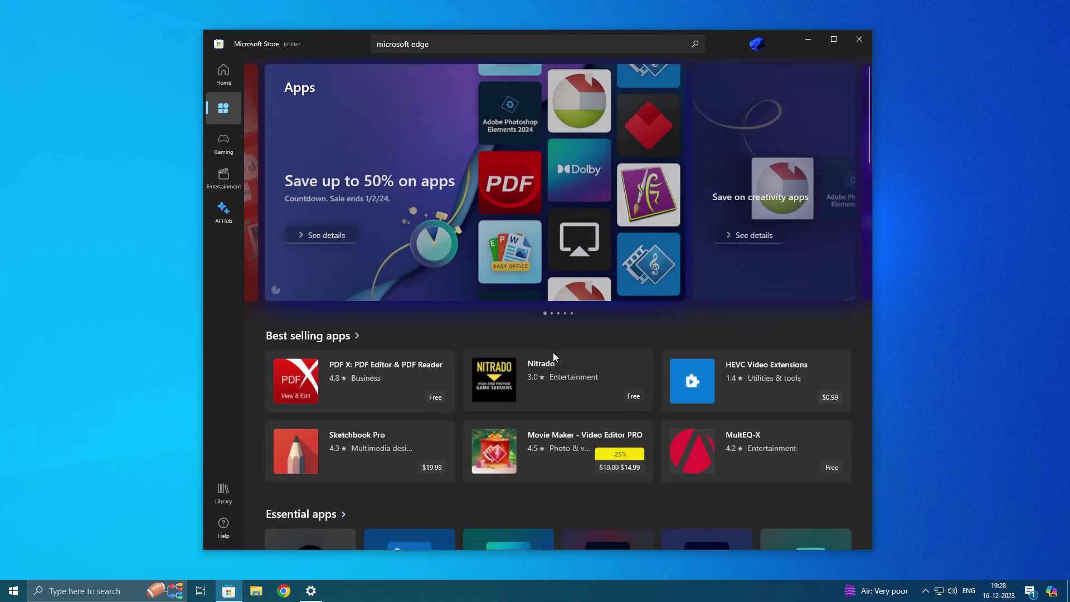
pyautogui.scroll(-3, 553, 355)
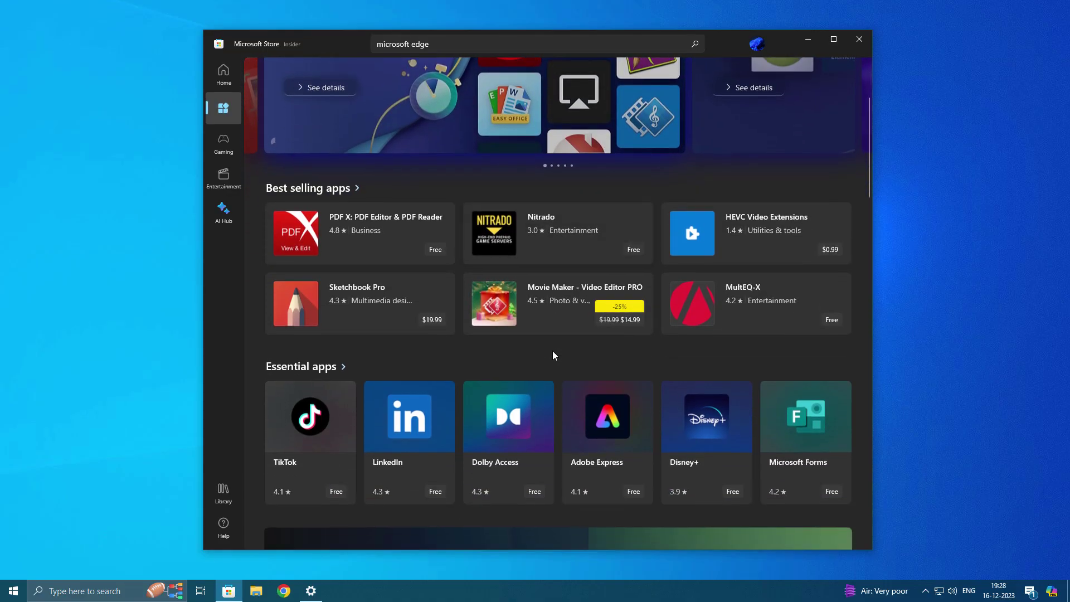
pyautogui.scroll(-3, 551, 355)
pyautogui.scroll(-6, 551, 350)
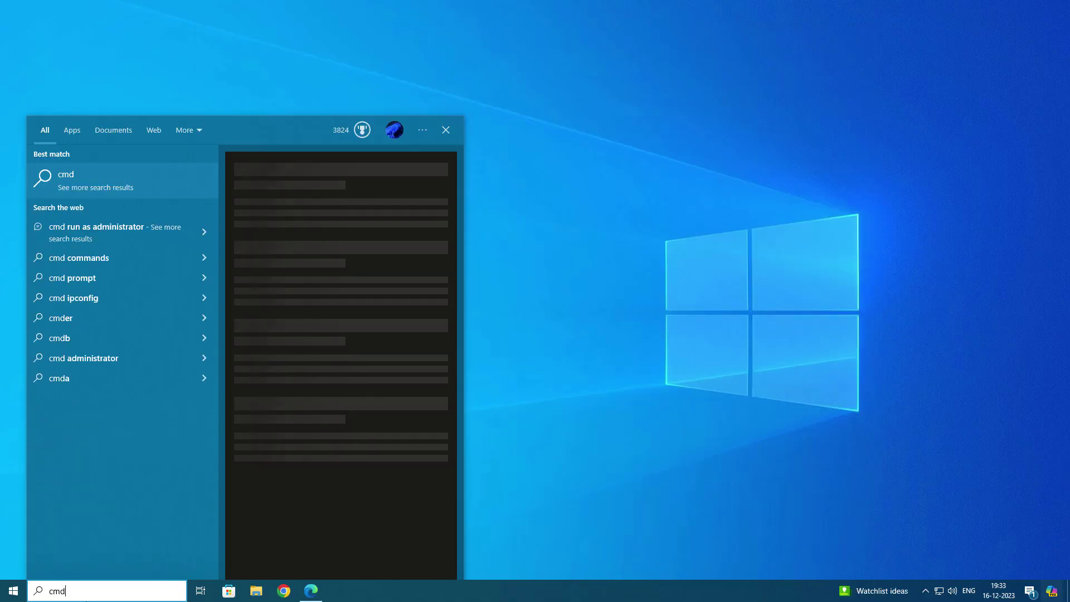
# - Try searching for 'rege' and then 'powershe'
pyautogui.press('BackSpace')
pyautogui.press('BackSpace')
pyautogui.press('BackSpace')
pyautogui.write('rege')
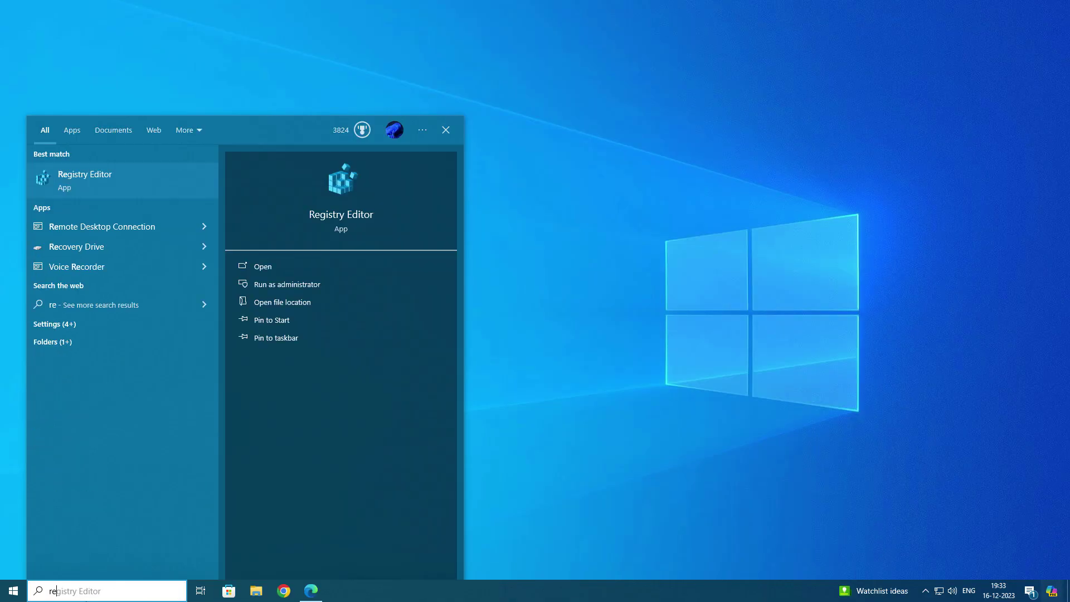
pyautogui.press('BackSpace')
pyautogui.press('BackSpace')
pyautogui.press('BackSpace')
pyautogui.press('BackSpace')
pyautogui.write('power')
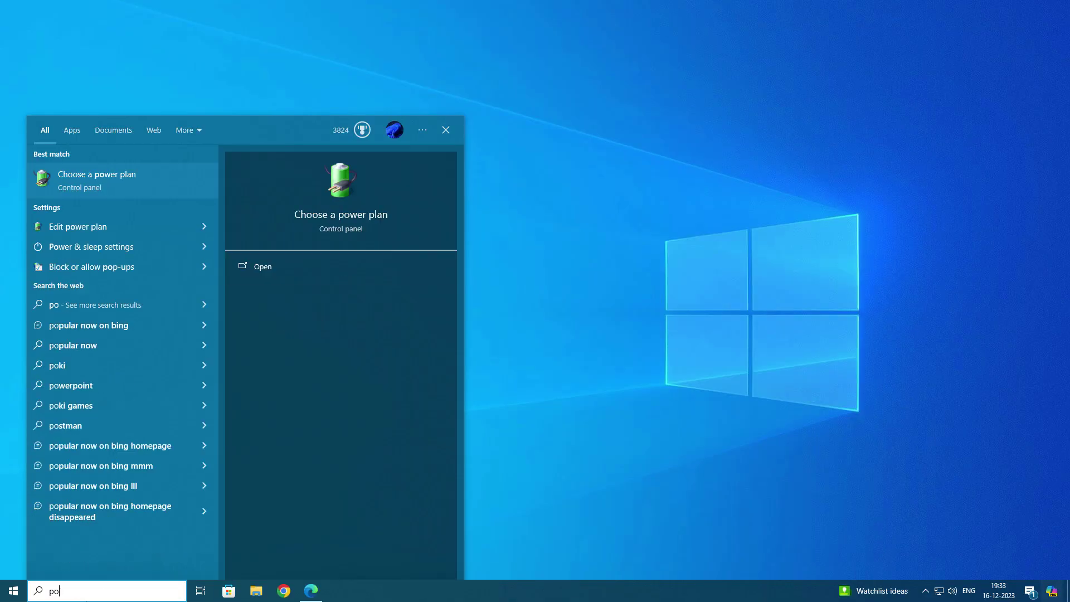
pyautogui.write('she')
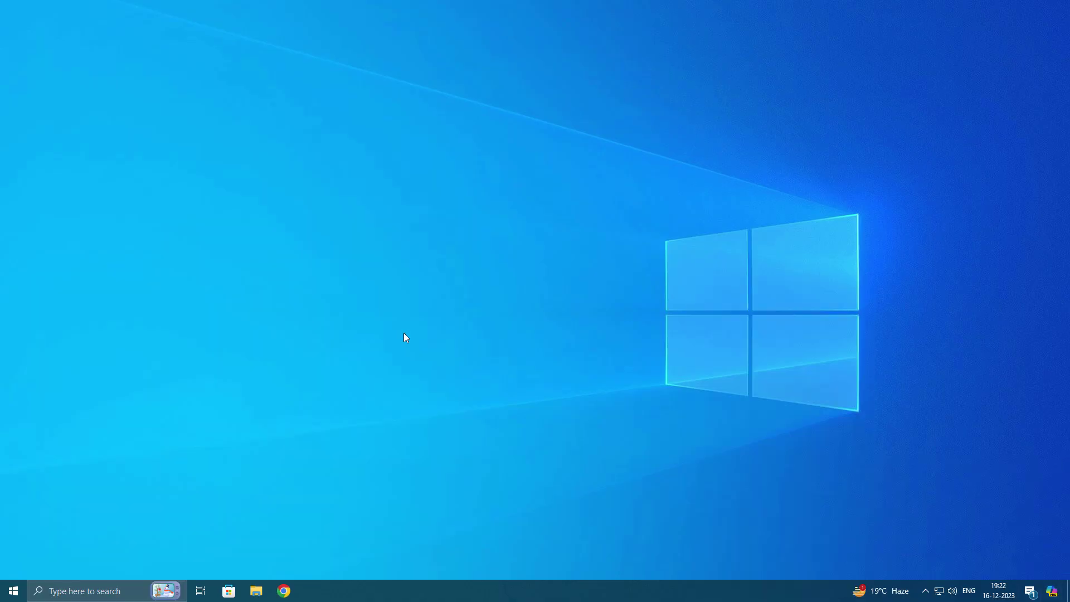
# - Refresh the desktop, then search Start for 're' to find Registry Editor
pyautogui.rightClick(313, 216)
pyautogui.click(335, 248)
pyautogui.press('super')
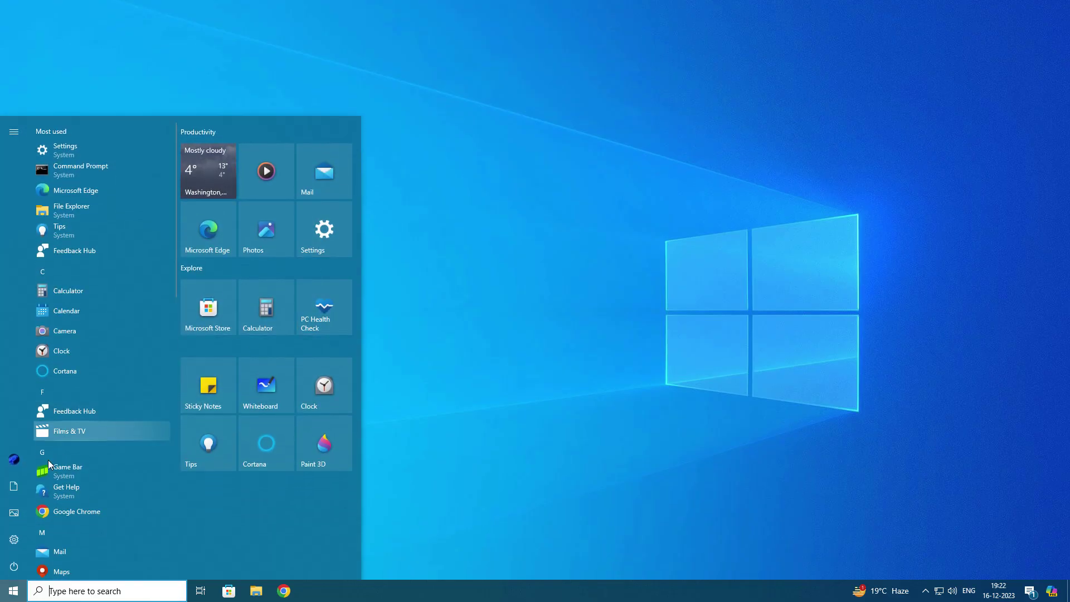
pyautogui.click(14, 540)
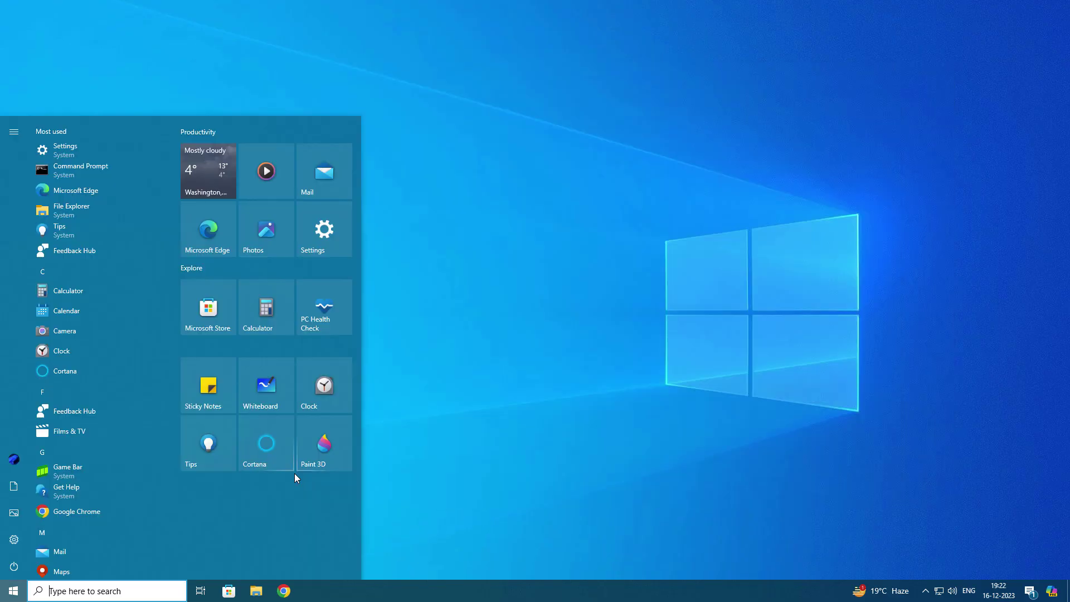
pyautogui.write('re')
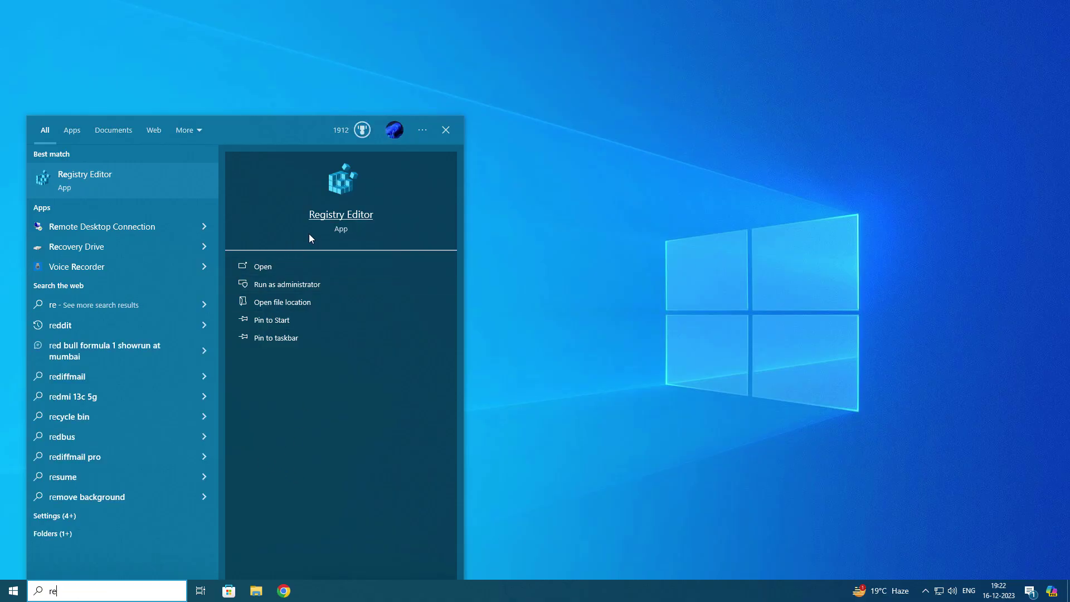
# - Run Registry Editor as administrator and expand HKEY_LOCAL_MACHINE\SYSTEM\ControlSet001
pyautogui.click(289, 283)
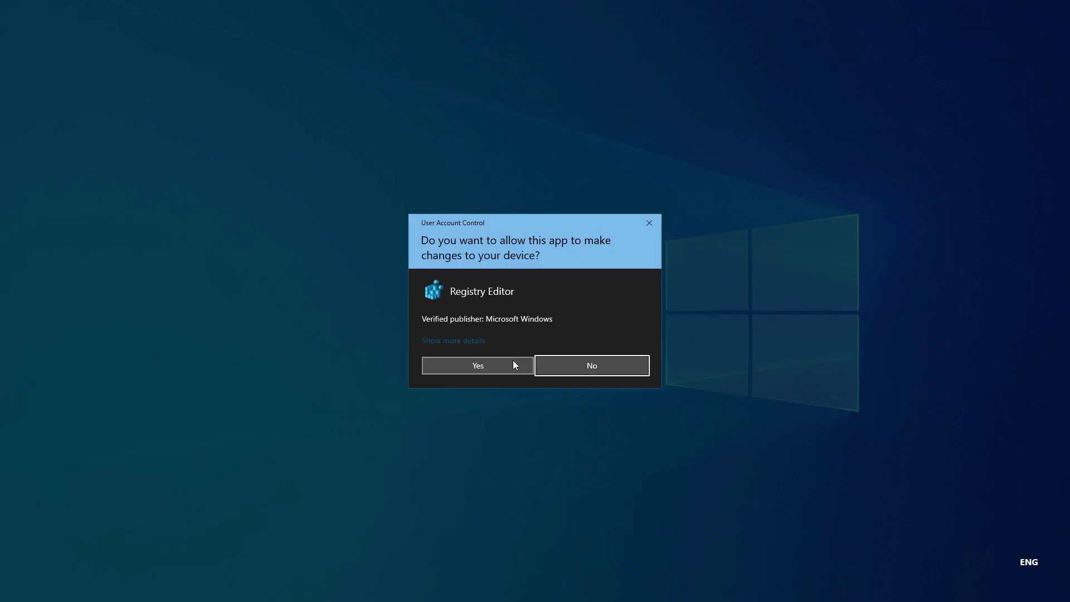
pyautogui.click(512, 364)
pyautogui.doubleClick(167, 152)
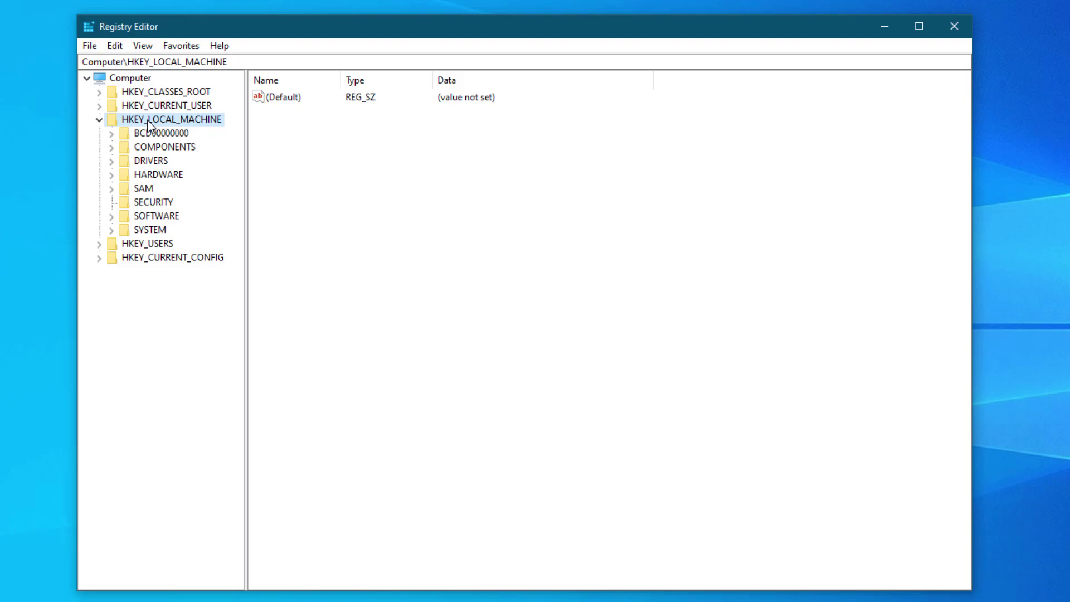
pyautogui.click(170, 217)
pyautogui.doubleClick(163, 231)
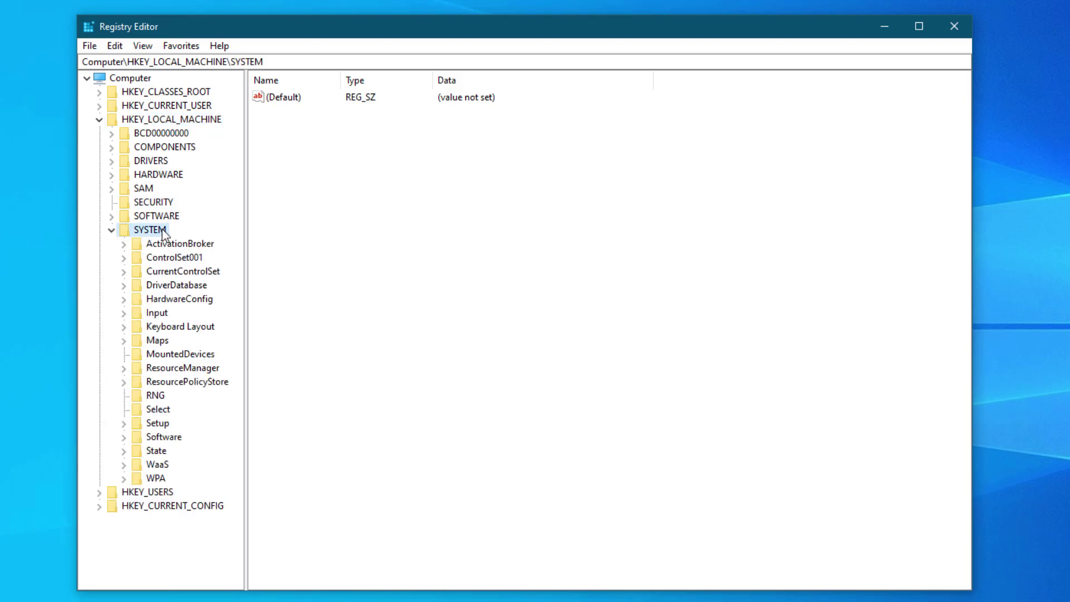
pyautogui.doubleClick(170, 259)
# - Open Control\CI\Policy and set SkuPolicyRequired to 1
pyautogui.doubleClick(173, 272)
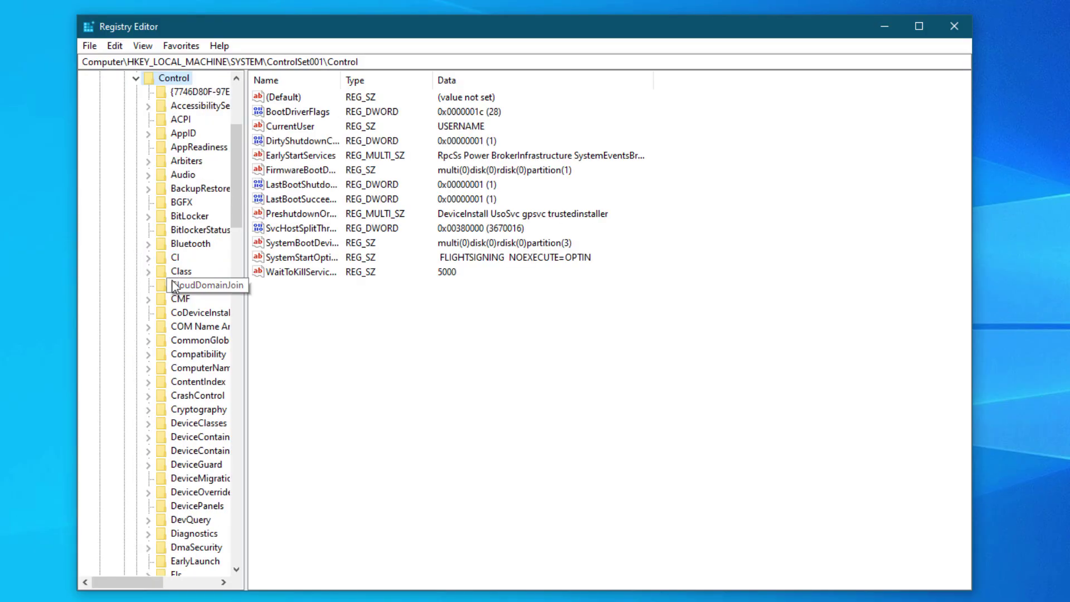
pyautogui.doubleClick(174, 260)
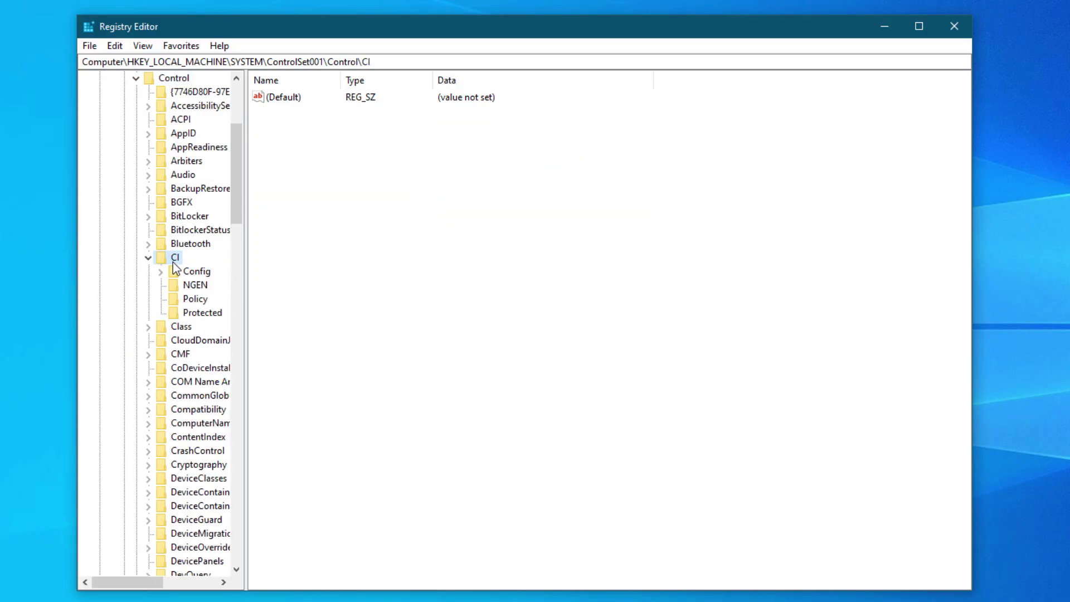
pyautogui.click(187, 301)
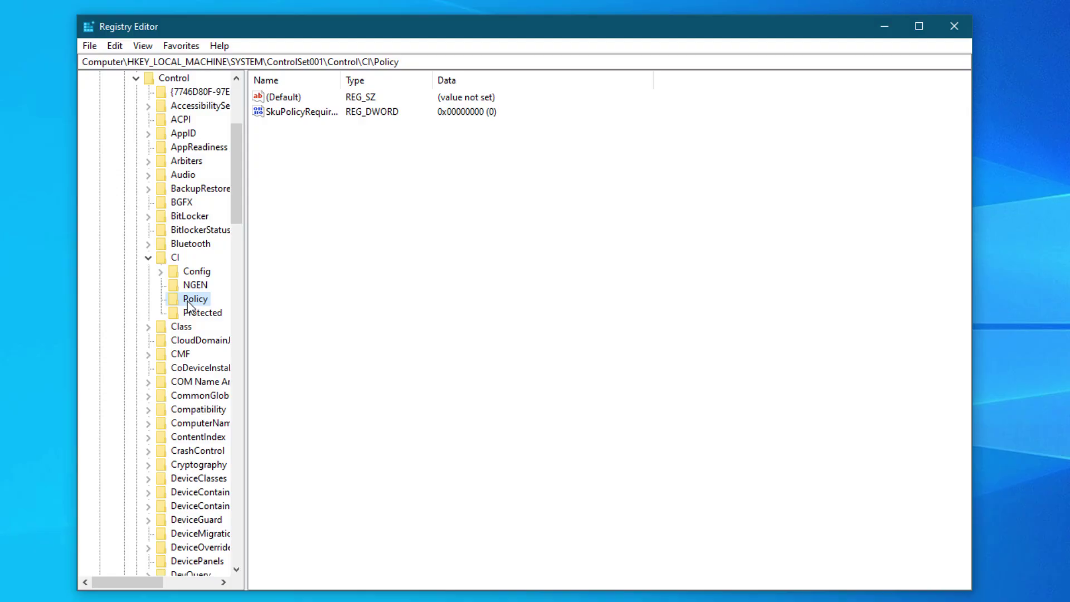
pyautogui.doubleClick(339, 112)
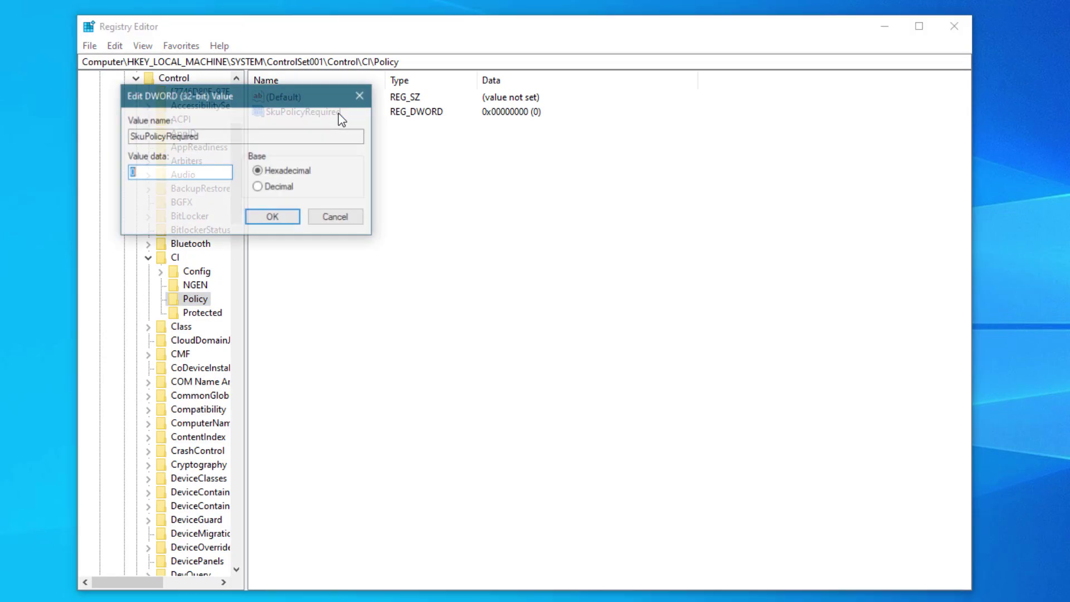
pyautogui.write('1')
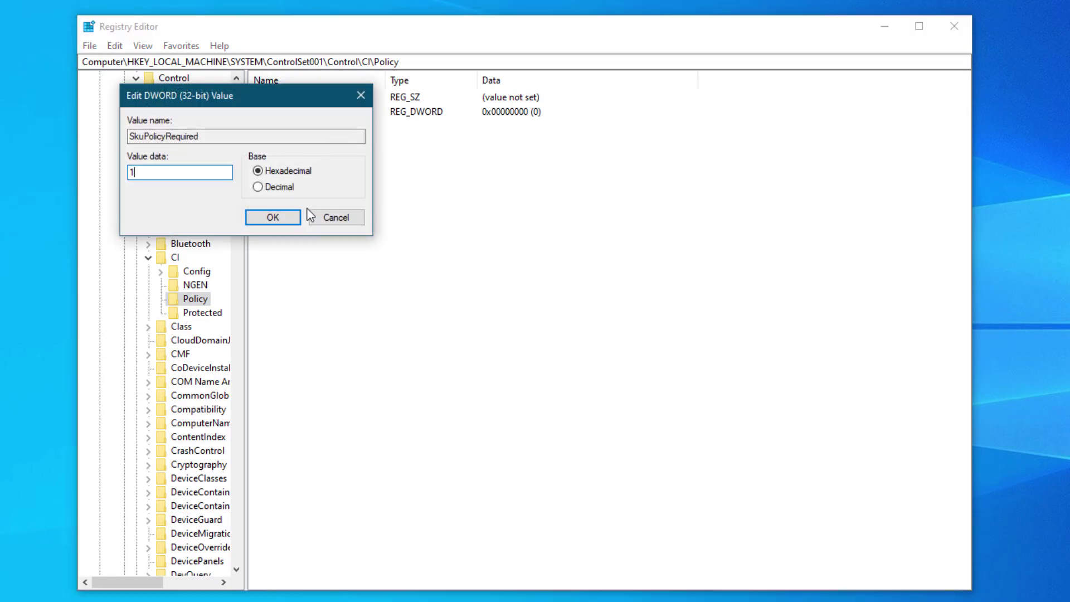
pyautogui.click(272, 217)
# - Minimize Registry Editor and restart the computer
pyautogui.click(706, 94)
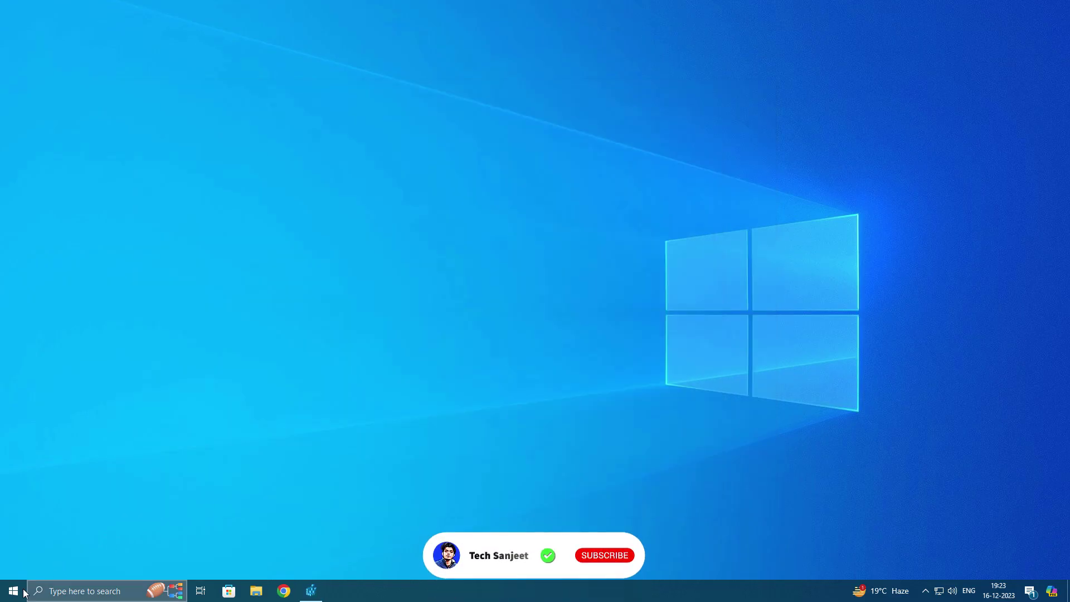
pyautogui.click(13, 591)
pyautogui.click(14, 567)
pyautogui.click(34, 539)
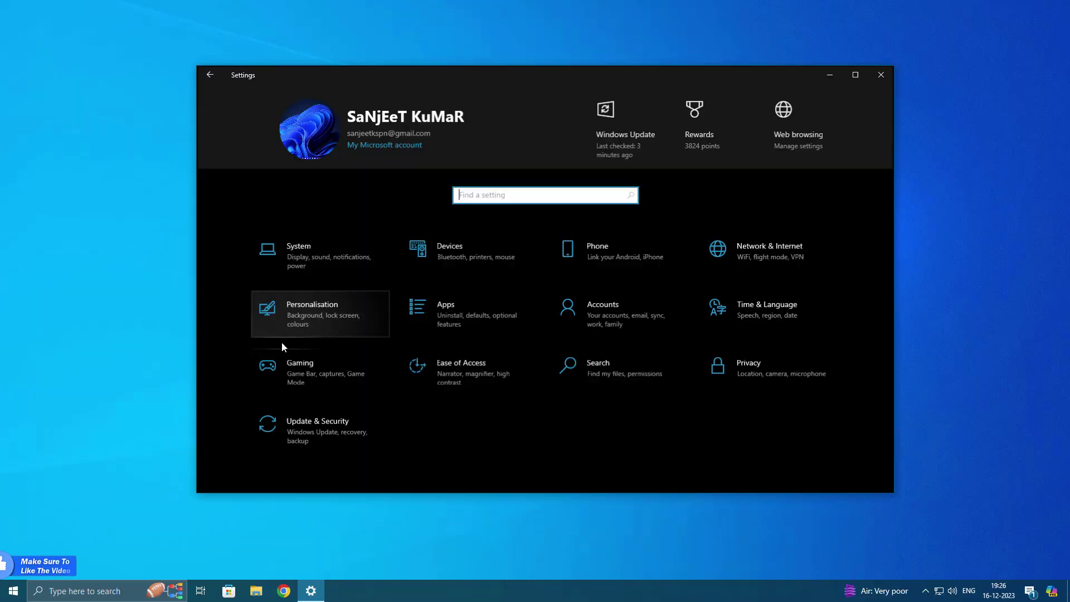
# - Check System > About shows Windows 10 Pro in S mode, then minimize Settings
pyautogui.click(323, 248)
pyautogui.scroll(-5, 289, 454)
pyautogui.click(234, 433)
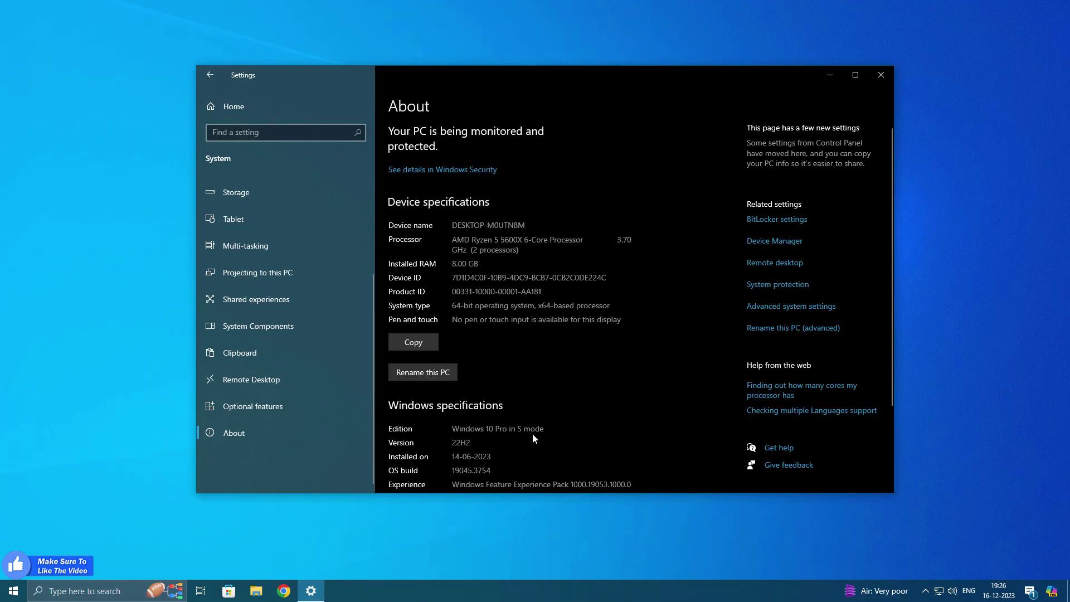
pyautogui.moveTo(452, 428); pyautogui.dragTo(544, 429)
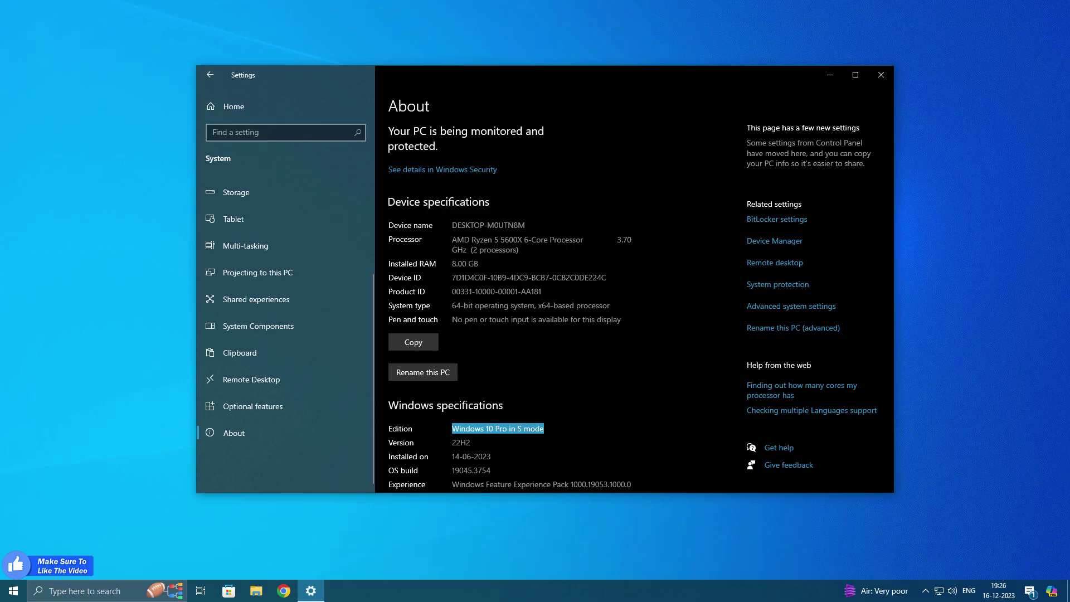
pyautogui.scroll(-1, 807, 93)
pyautogui.click(808, 93)
pyautogui.click(830, 76)
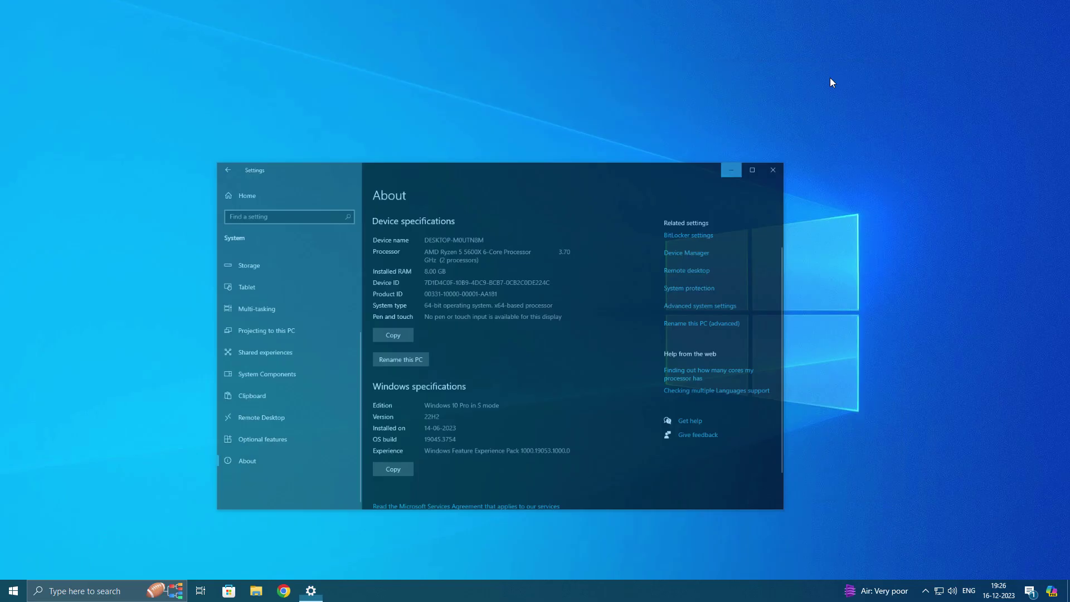
# - Try launching Chrome, follow the S mode block's link, and open Personalisation settings
pyautogui.click(282, 585)
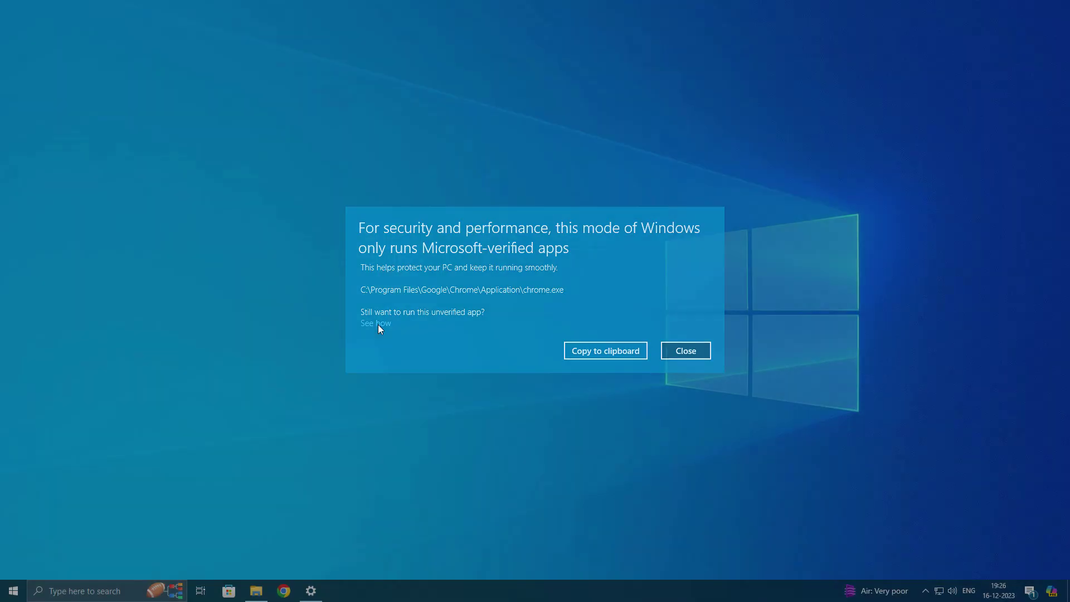
pyautogui.click(377, 324)
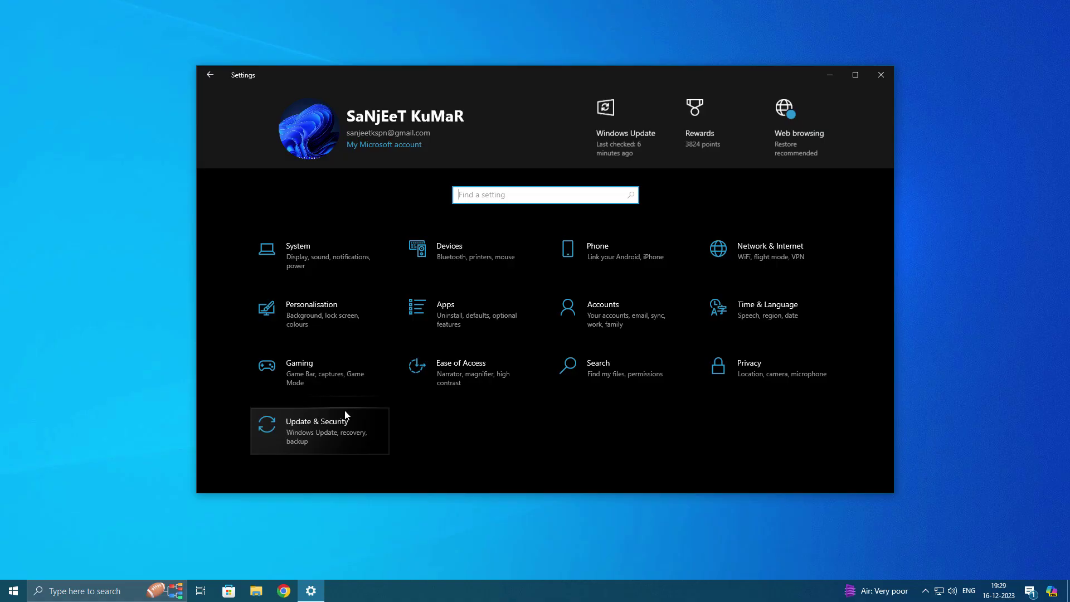
pyautogui.click(340, 305)
# - Browse the Colours, Lock screen, Themes, Fonts and Start personalisation pages
pyautogui.click(242, 221)
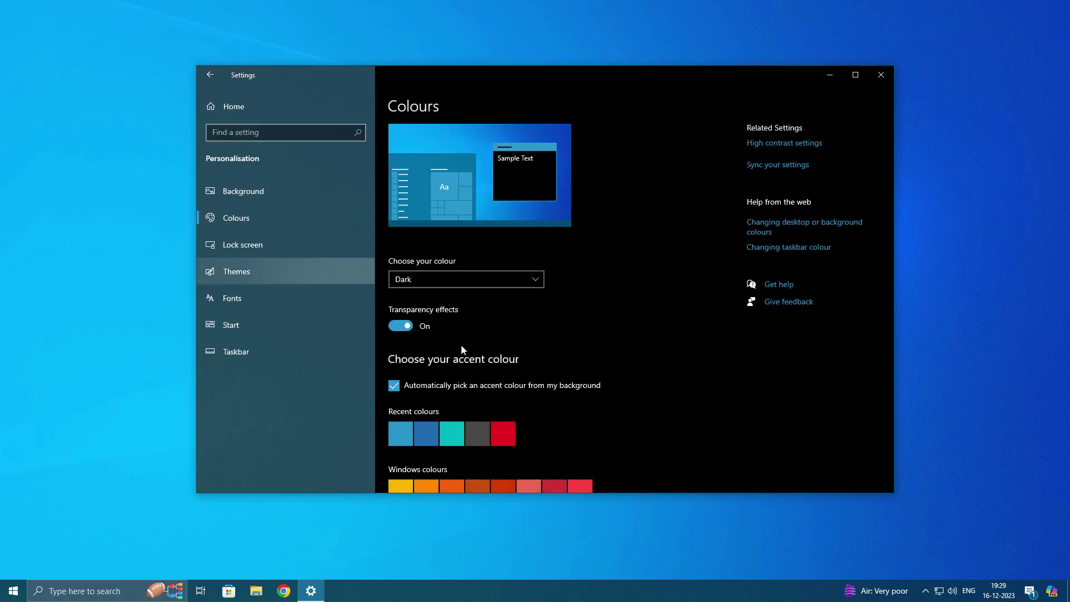
pyautogui.scroll(-5, 529, 376)
pyautogui.scroll(5, 529, 376)
pyautogui.click(306, 242)
pyautogui.click(306, 269)
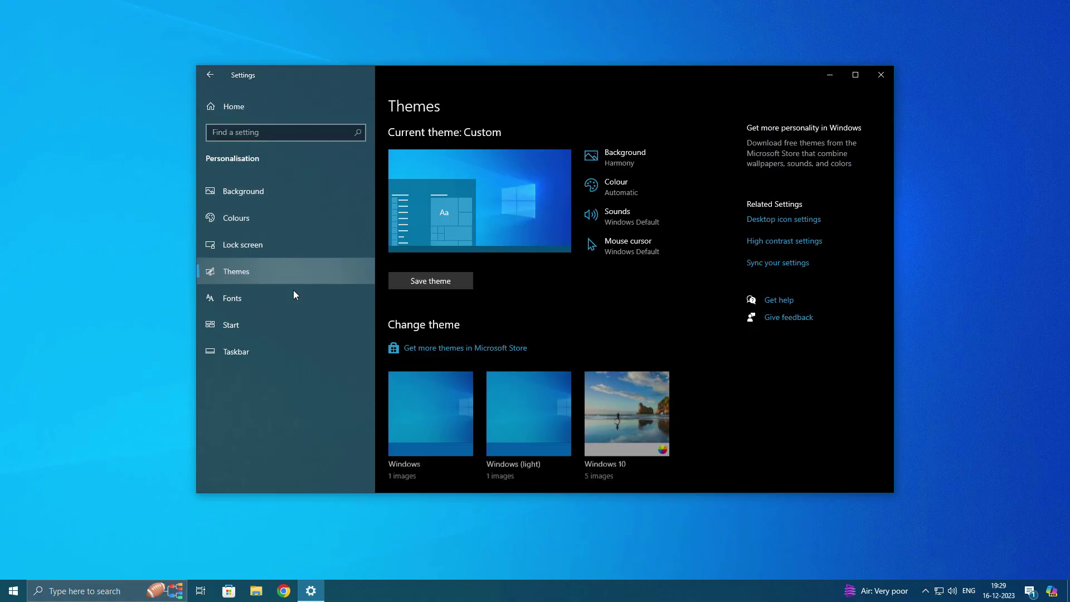
pyautogui.click(293, 298)
pyautogui.click(293, 325)
# - Close Settings, open Copilot and send it 'Hello'
pyautogui.hotkey('alt', 'F4')
pyautogui.press('super+c')
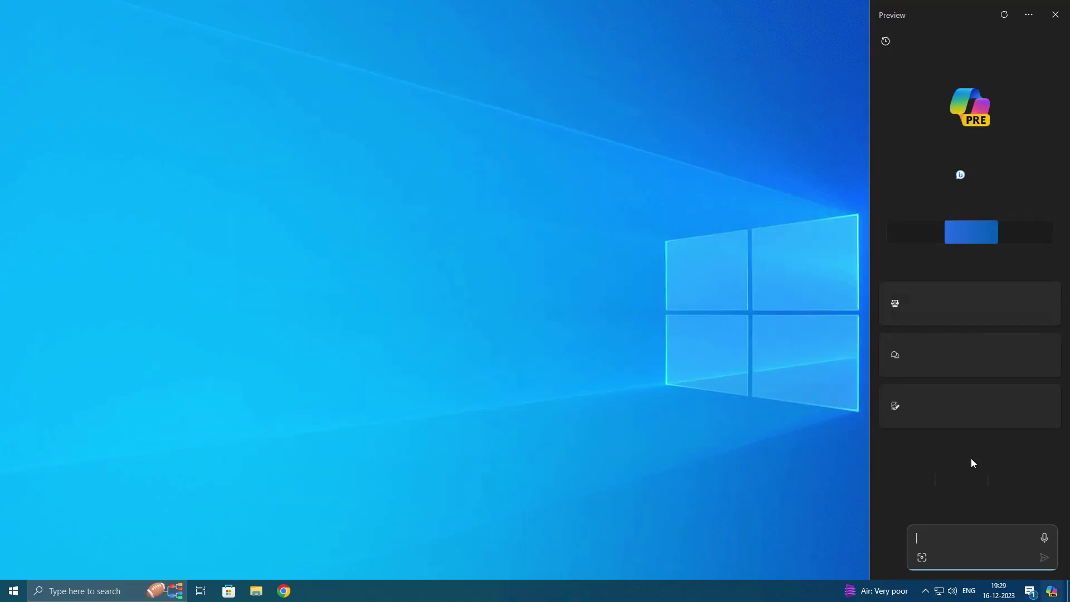
pyautogui.click(942, 537)
pyautogui.write('Hello')
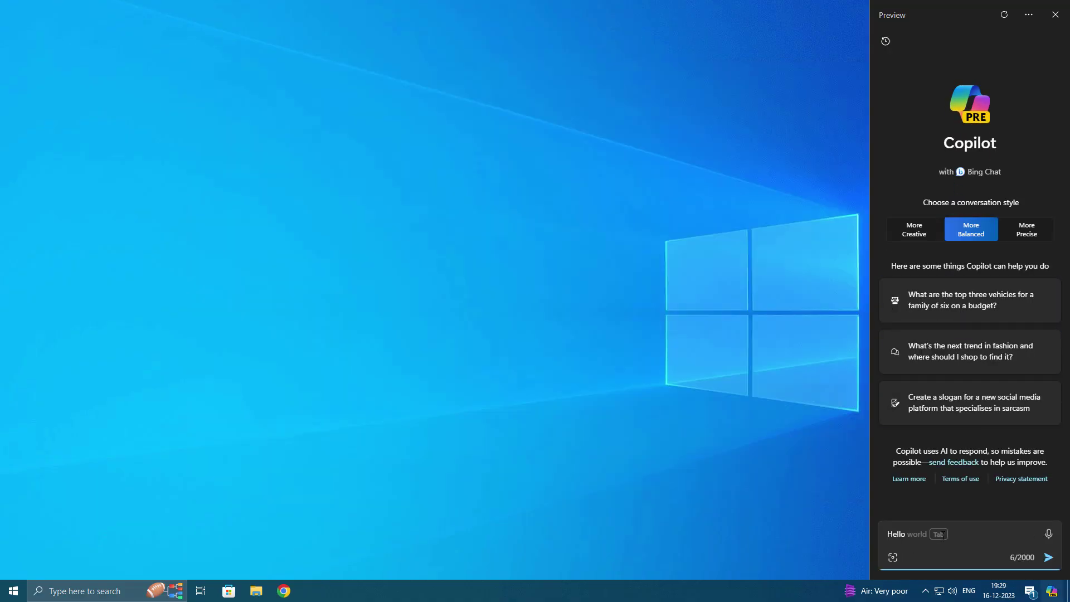
pyautogui.press('Return')
# - Ask Copilot to find a VLC player and open the VideoLAN download page
pyautogui.write('Can you g')
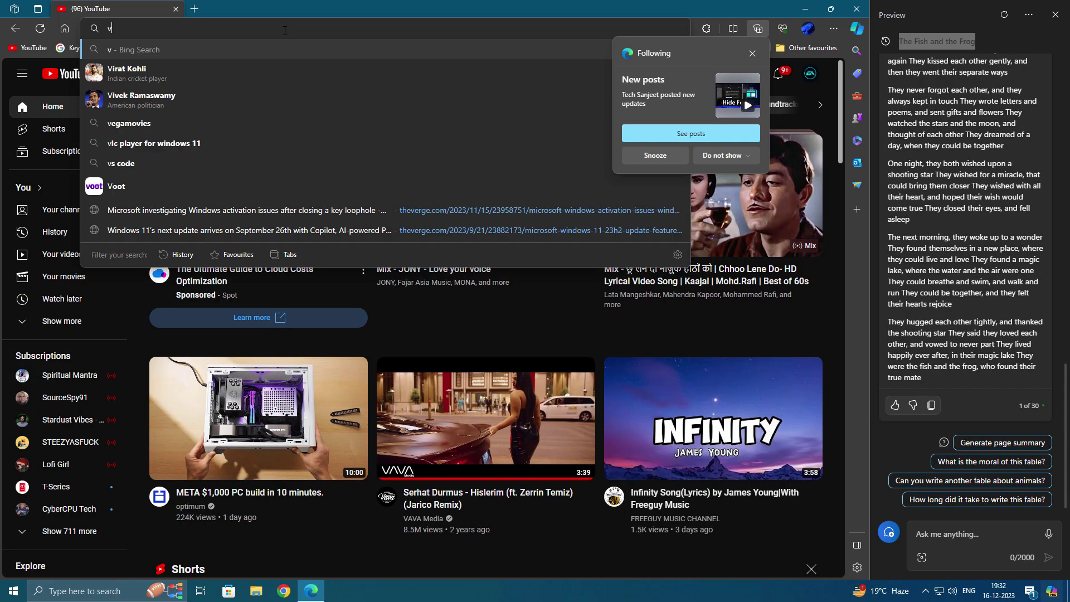
pyautogui.press('Return')
pyautogui.click(247, 182)
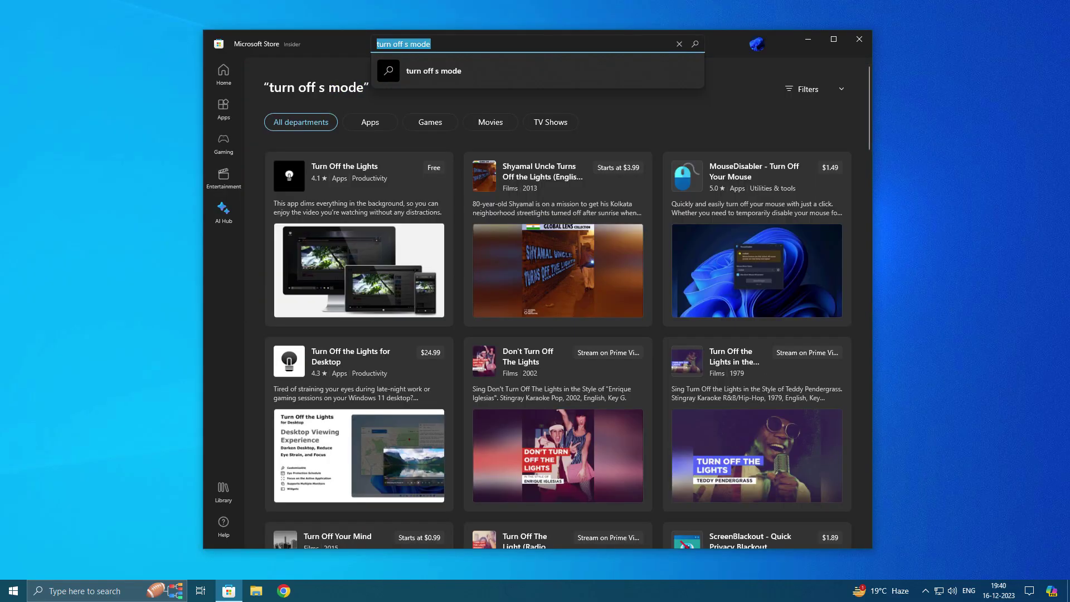
# - Search the Store for 'switch out of s mode', Get the offer and close the confirmation
pyautogui.write('swit')
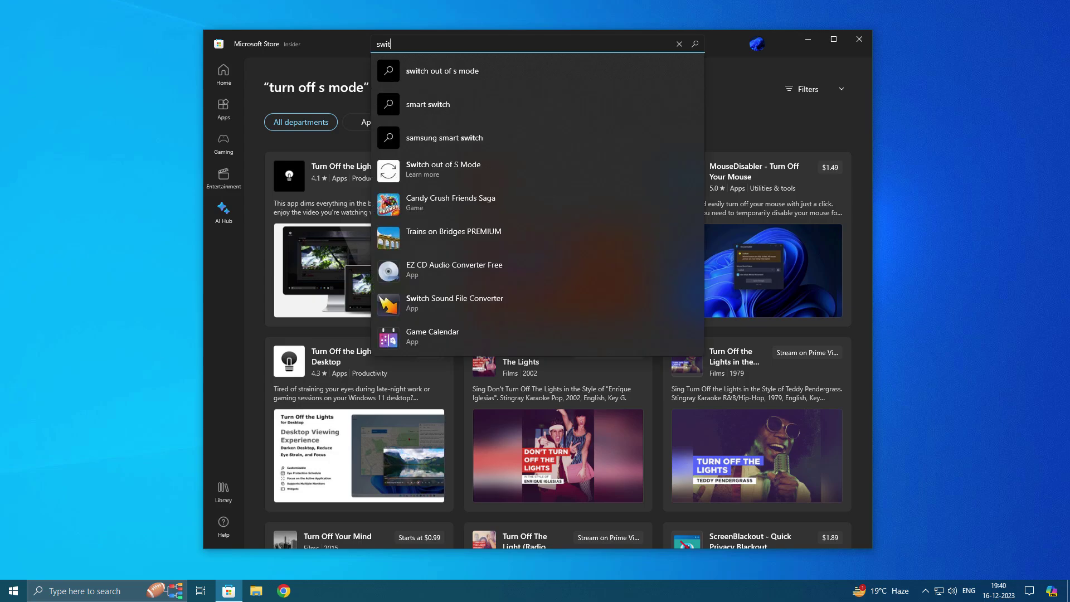
pyautogui.press('Down')
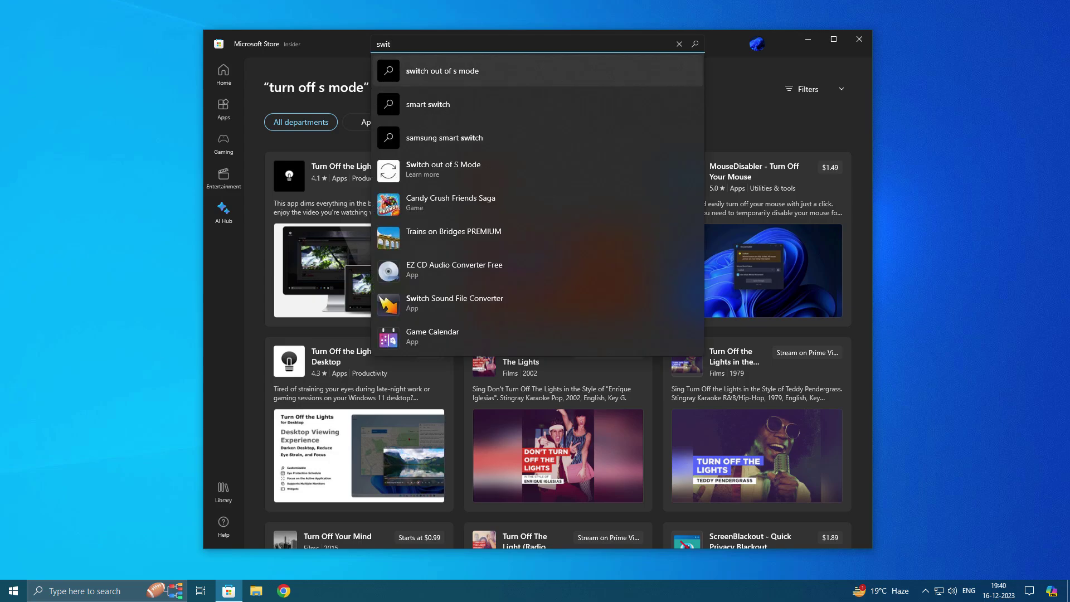
pyautogui.press('Return')
pyautogui.click(330, 260)
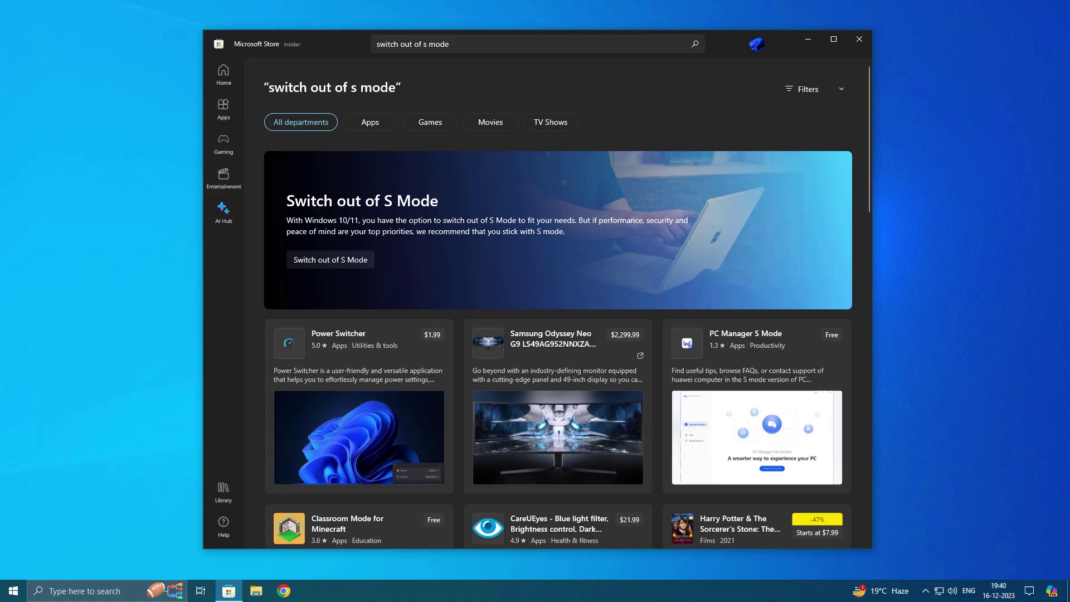
pyautogui.scroll(-3, 558, 289)
pyautogui.scroll(-5, 558, 301)
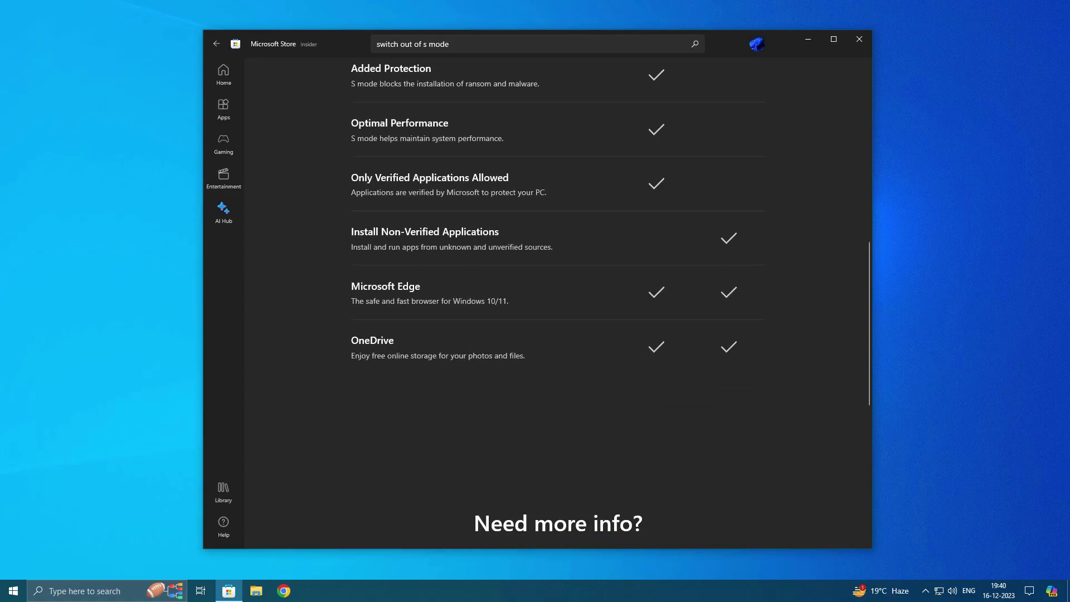
pyautogui.scroll(8, 558, 301)
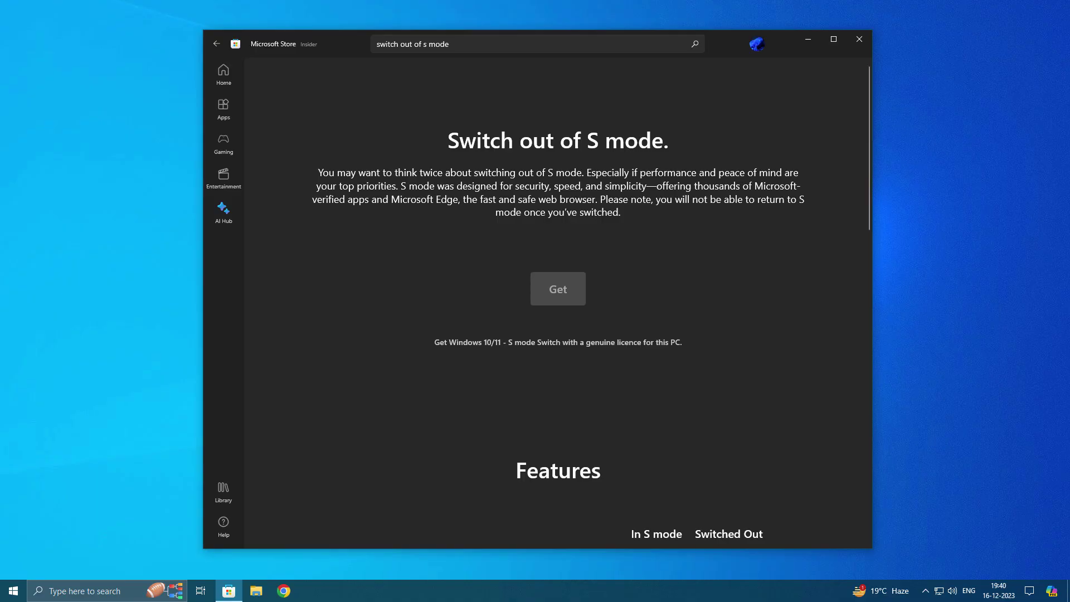
pyautogui.click(558, 289)
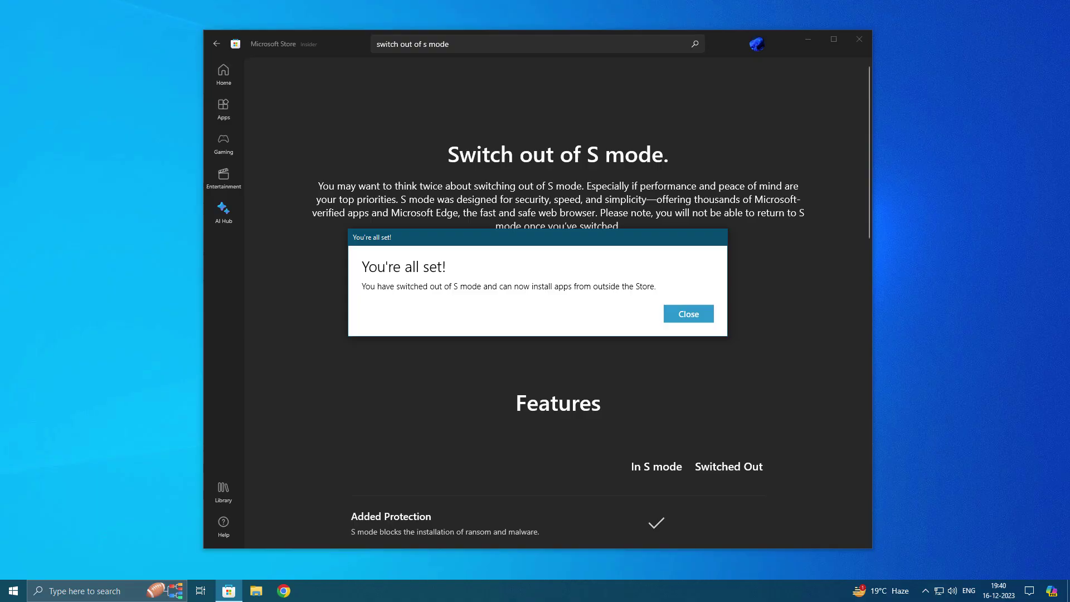
pyautogui.click(688, 314)
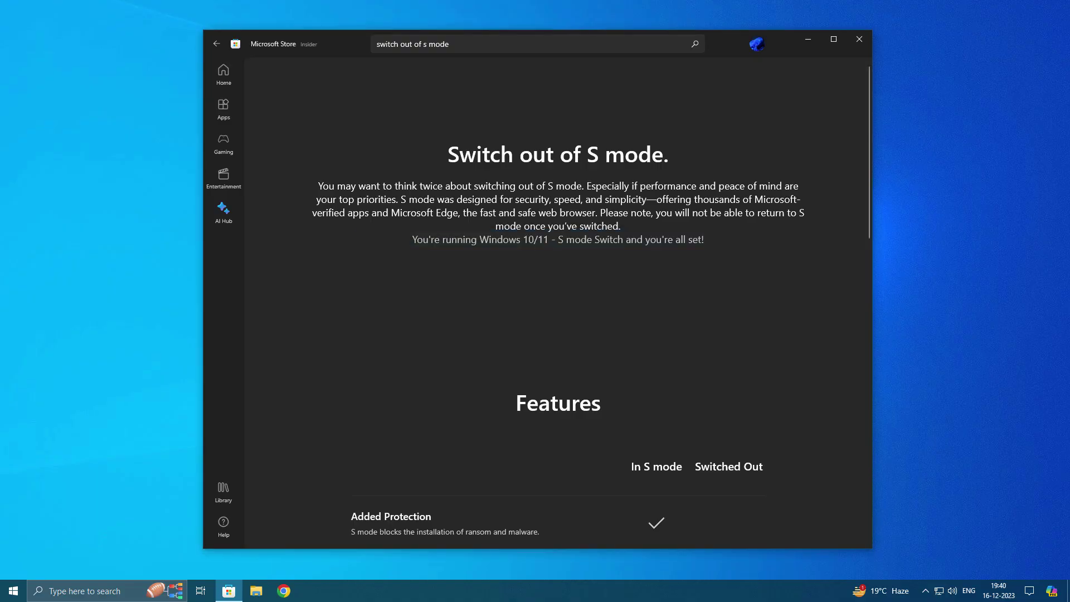
# - Close the Store, confirm About shows Windows 10 Pro, close Settings and start a Windows search
pyautogui.click(859, 39)
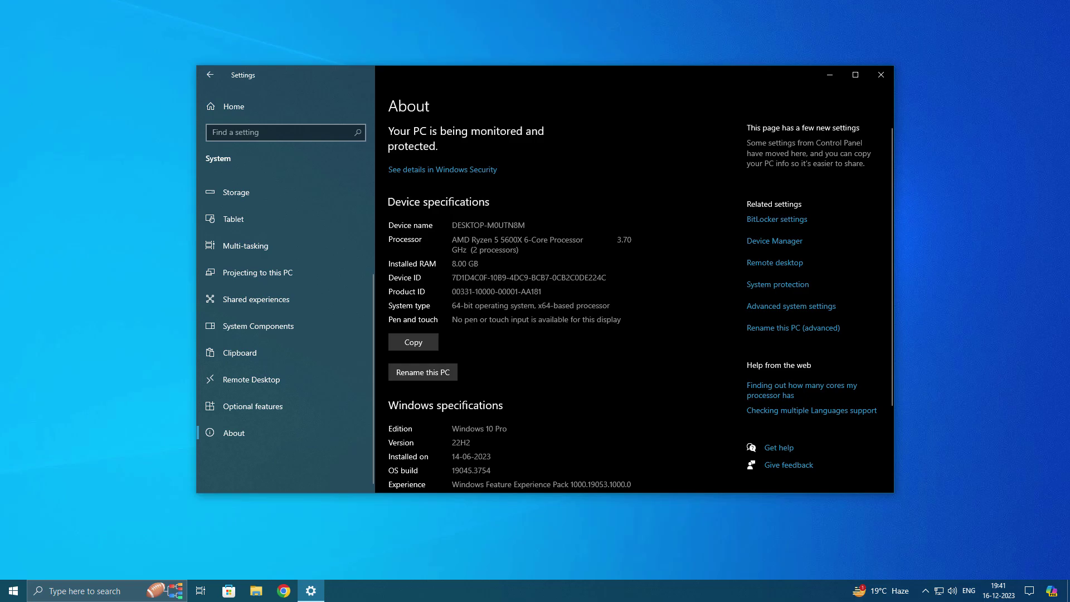
pyautogui.click(881, 75)
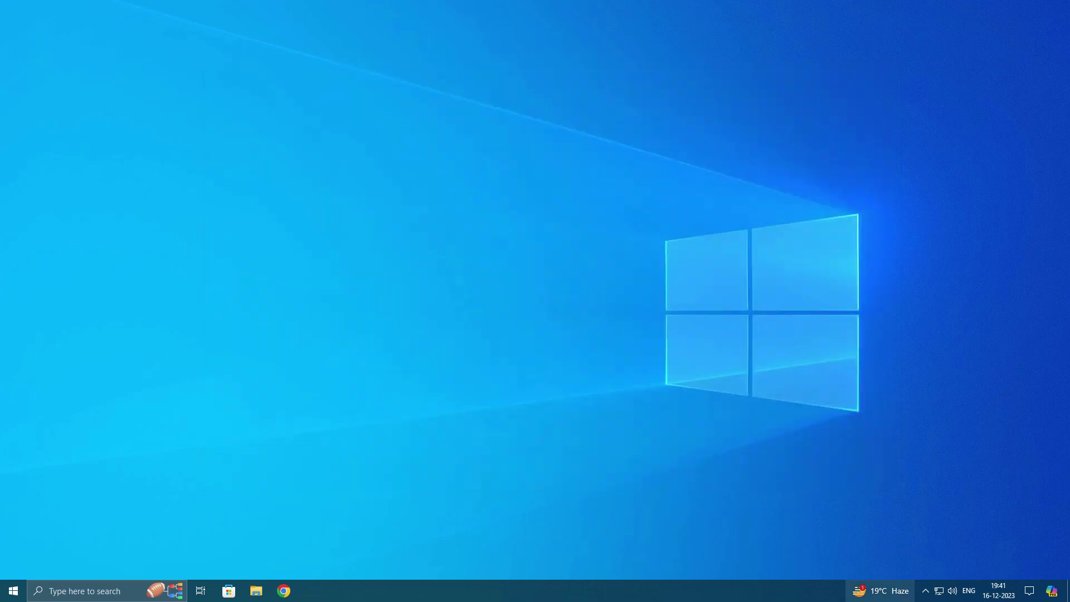
pyautogui.click(926, 590)
pyautogui.press('super+s')
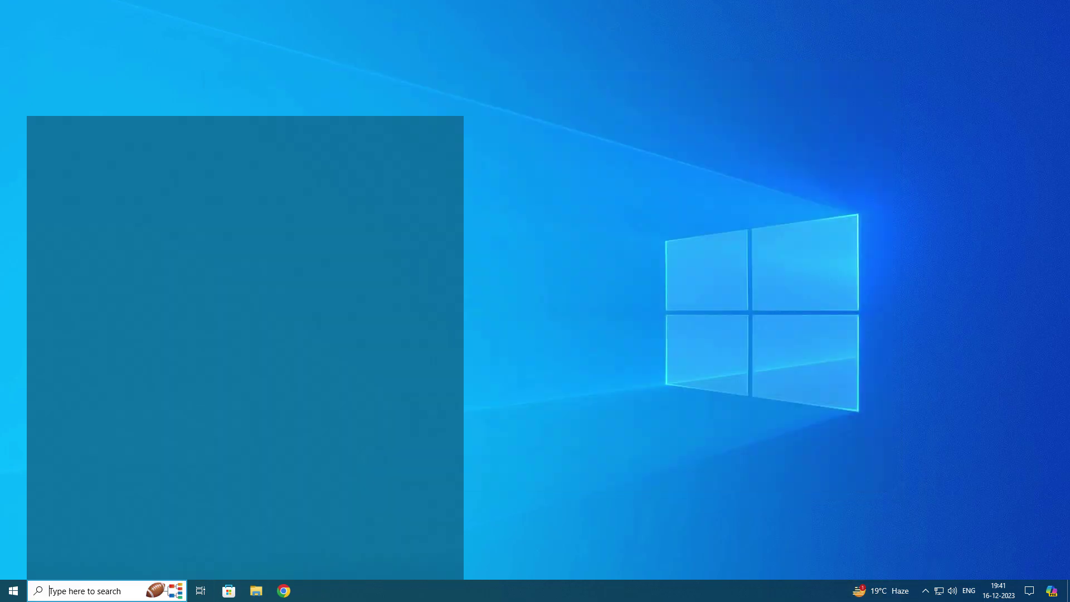